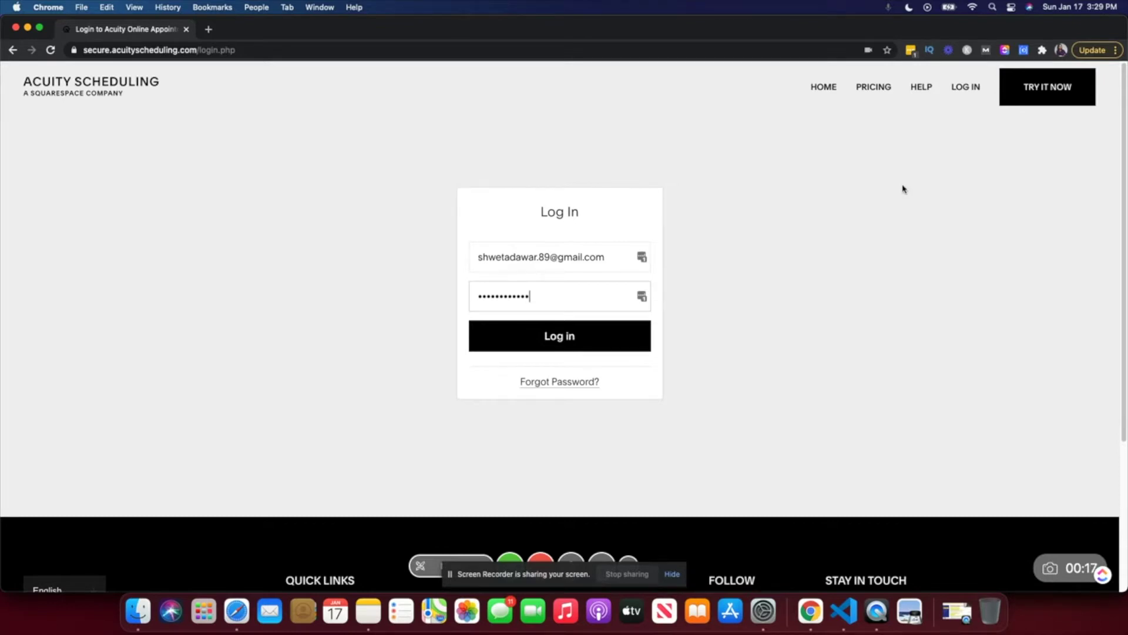
# Step: Sign in to the Acuity Scheduling account with the account e-mail and password
pyautogui.click(555, 340)
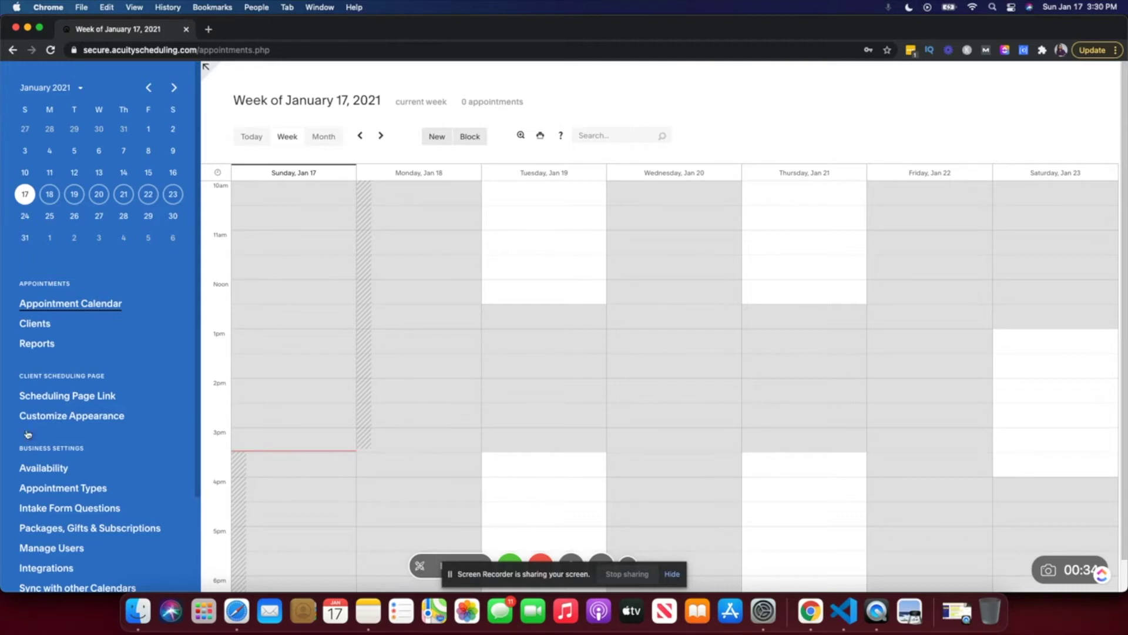
# Step: Go to the Appointment Types list, via Home, and start a blank New Type of Service
pyautogui.click(89, 492)
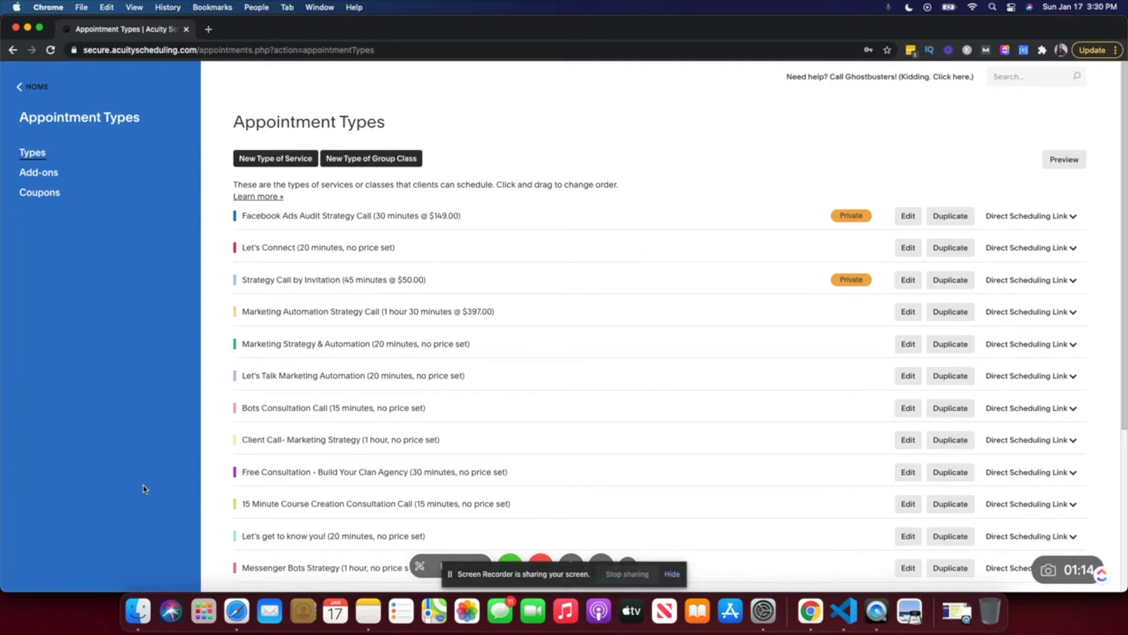
pyautogui.click(35, 89)
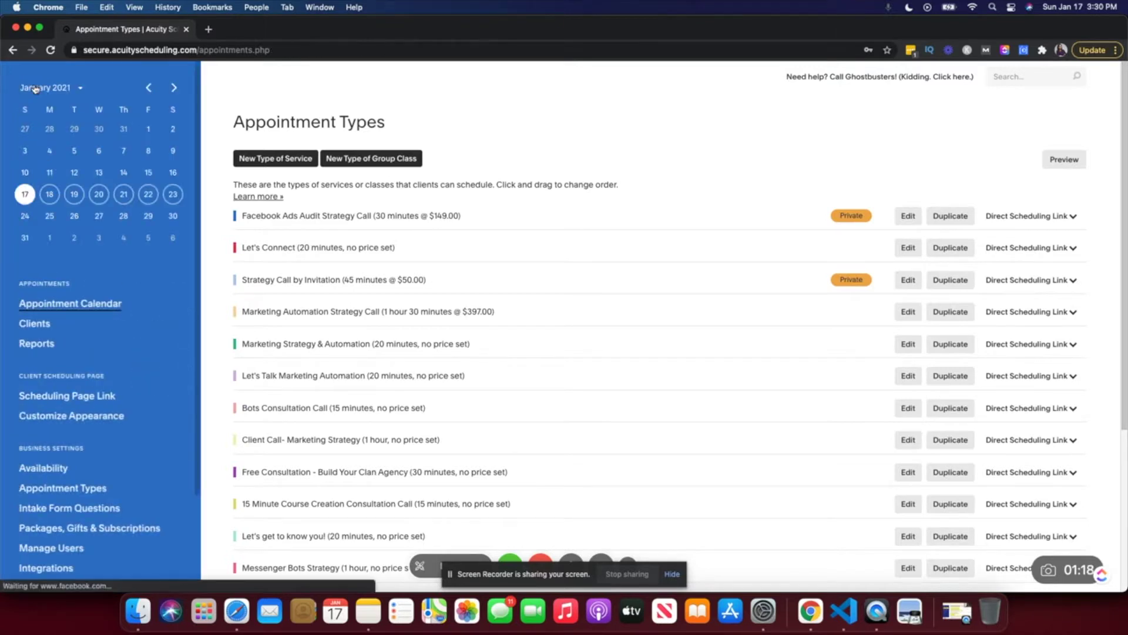
pyautogui.scroll(-2, 93, 445)
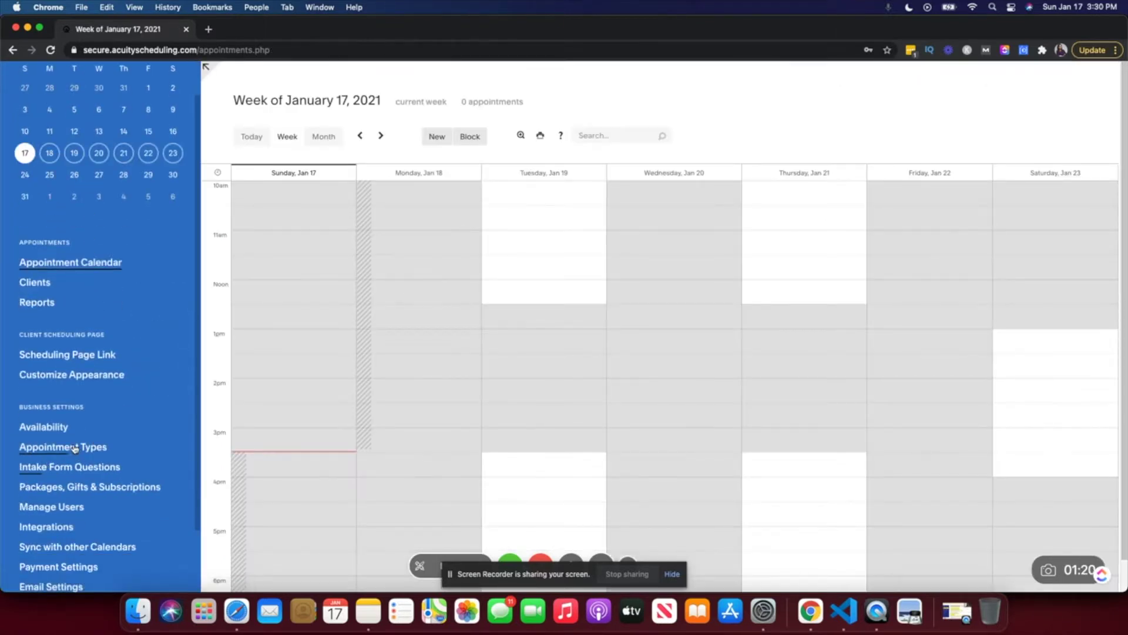
pyautogui.click(63, 447)
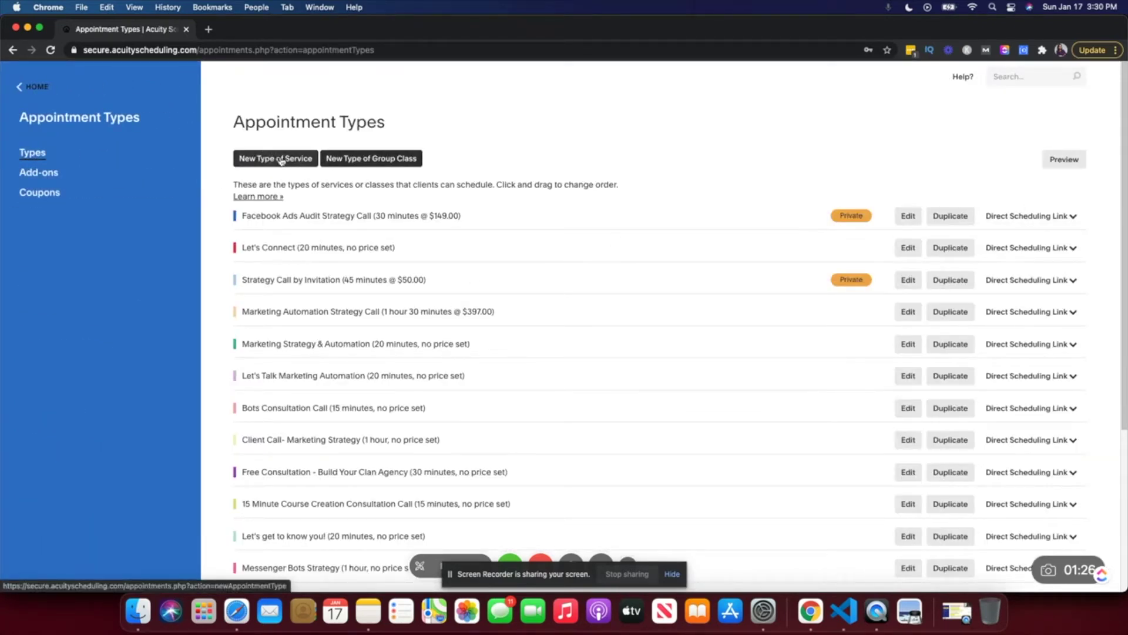
pyautogui.scroll(-5, 374, 238)
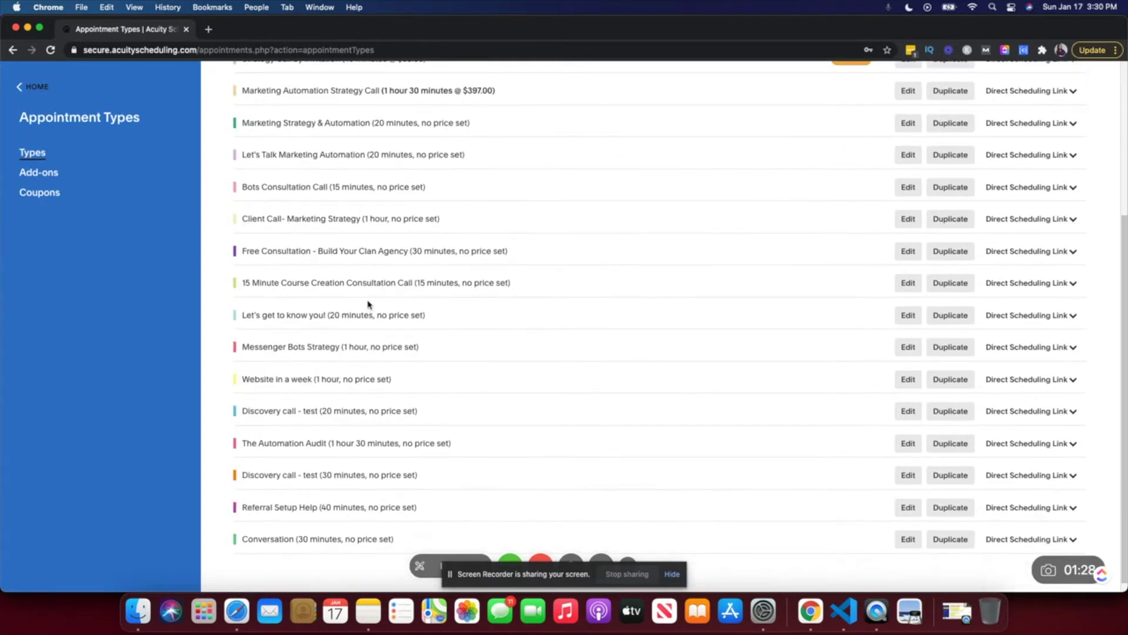
pyautogui.scroll(5, 368, 303)
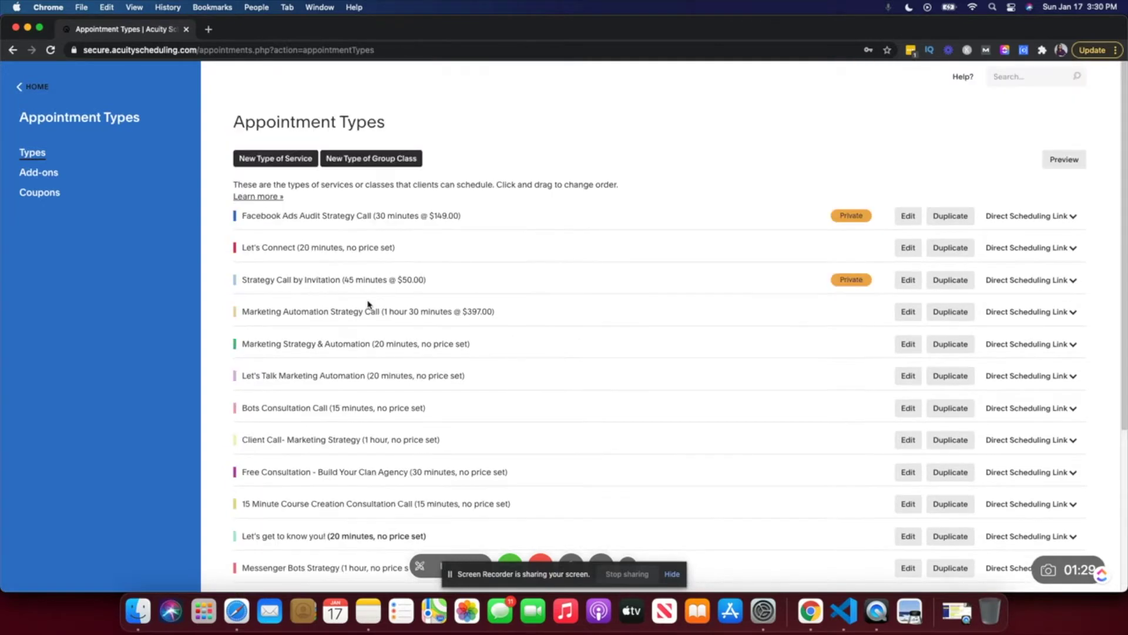
pyautogui.click(291, 160)
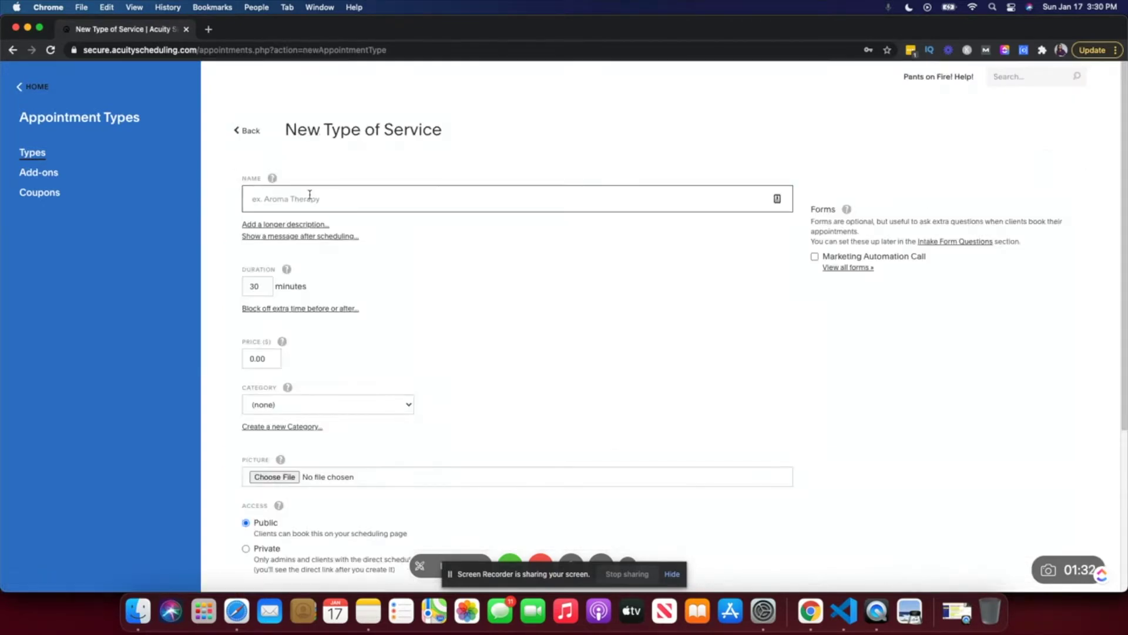
# Step: Create the 'sales call (test)' appointment type with a 15-minute duration and no category
pyautogui.click(314, 203)
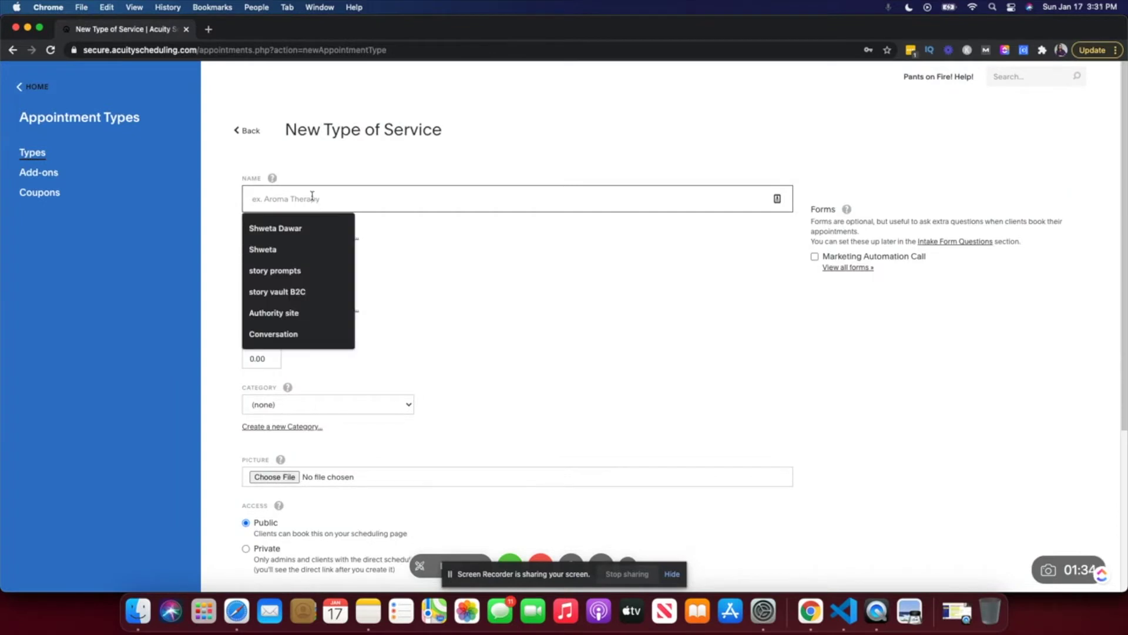
pyautogui.write('sales call')
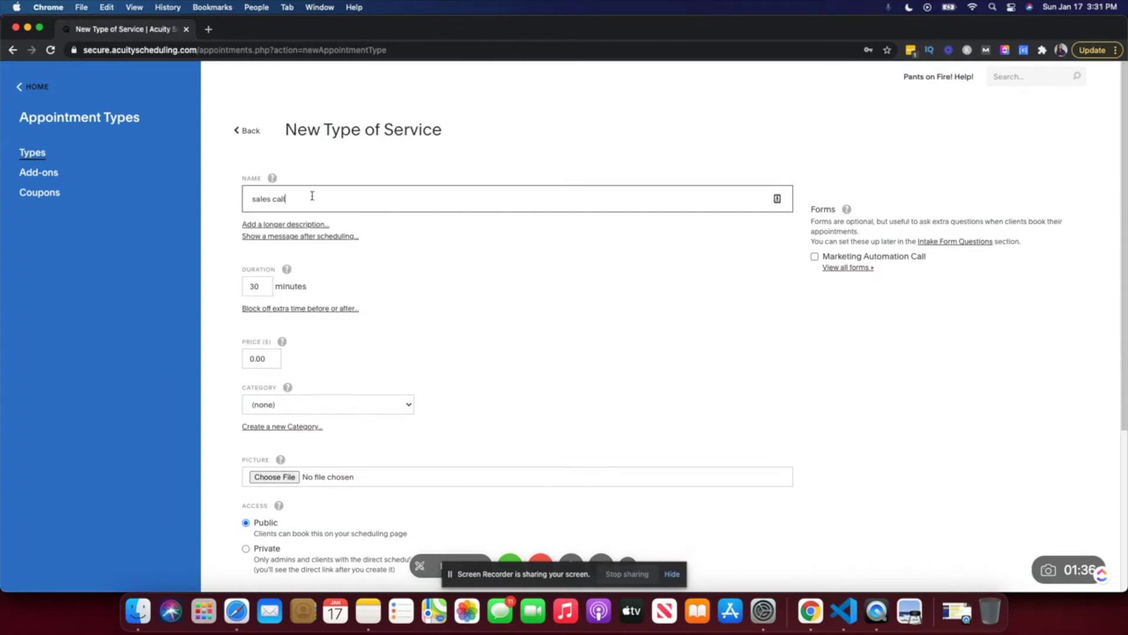
pyautogui.write('s ')
pyautogui.write('(test)')
pyautogui.press('Tab')
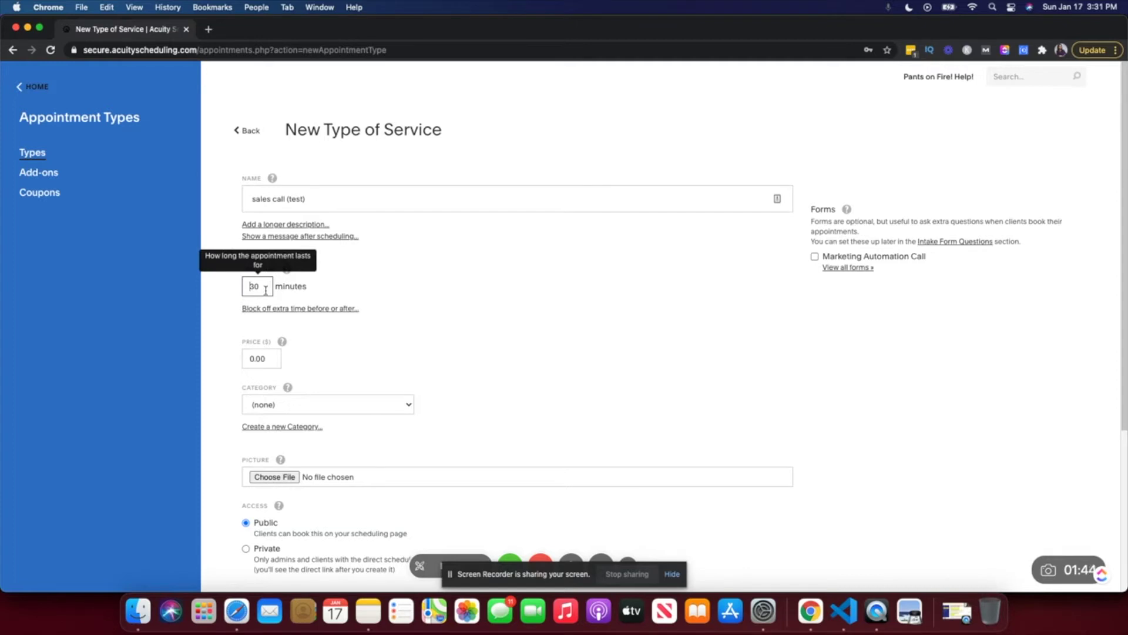
pyautogui.doubleClick(266, 288)
pyautogui.write('15')
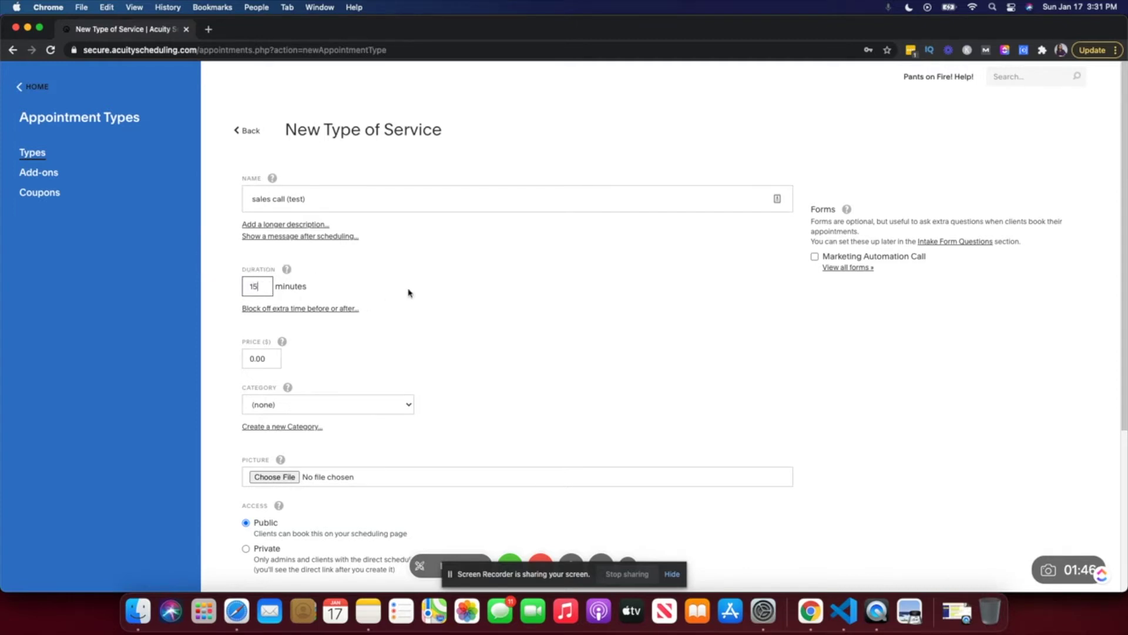
pyautogui.click(418, 294)
pyautogui.moveTo(282, 351)
pyautogui.scroll(-1, 370, 367)
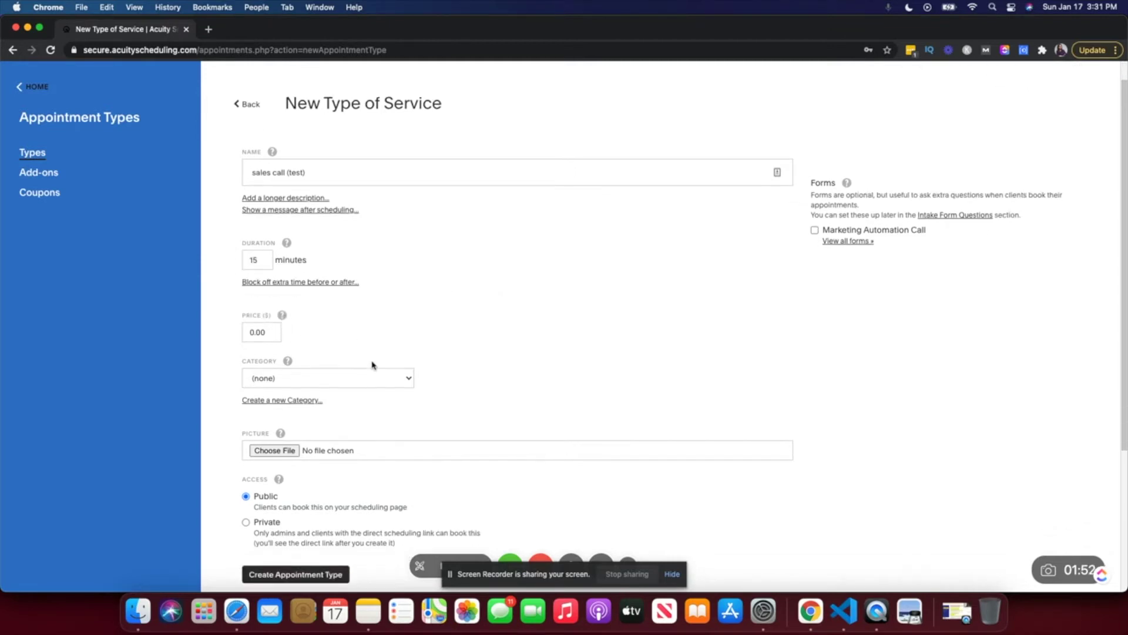
pyautogui.click(362, 379)
pyautogui.click(399, 342)
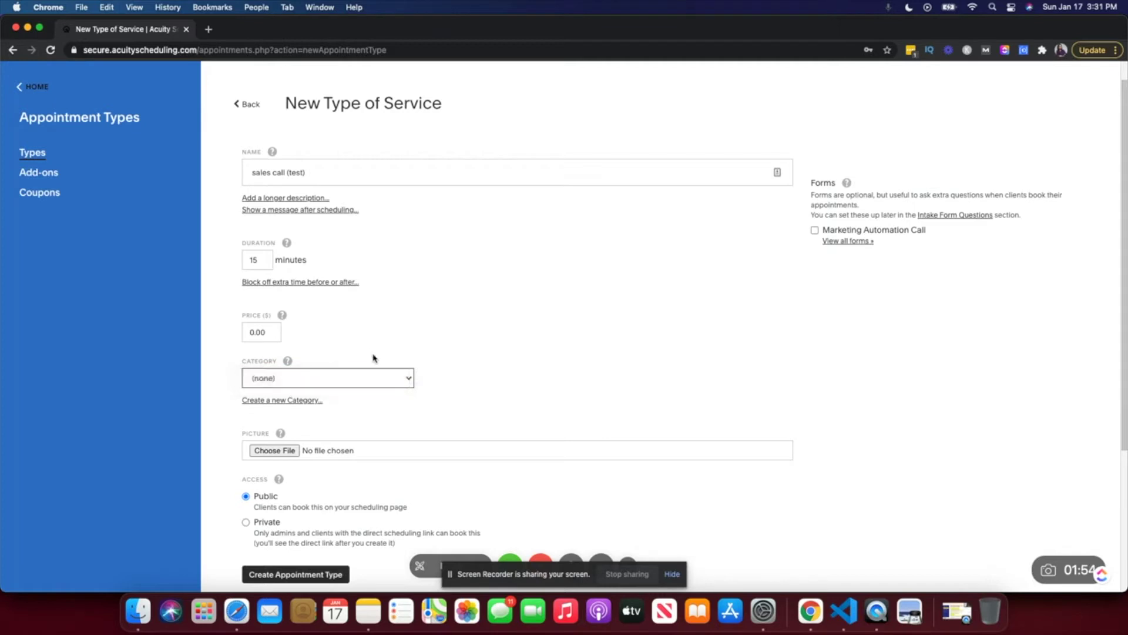
pyautogui.scroll(-3, 354, 405)
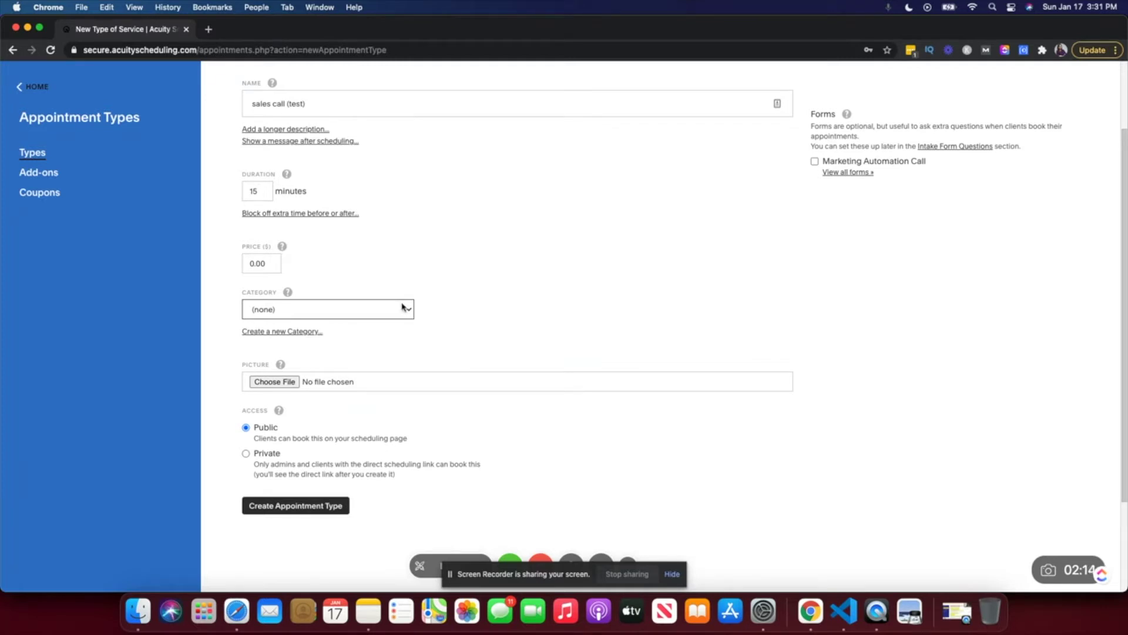
pyautogui.click(315, 509)
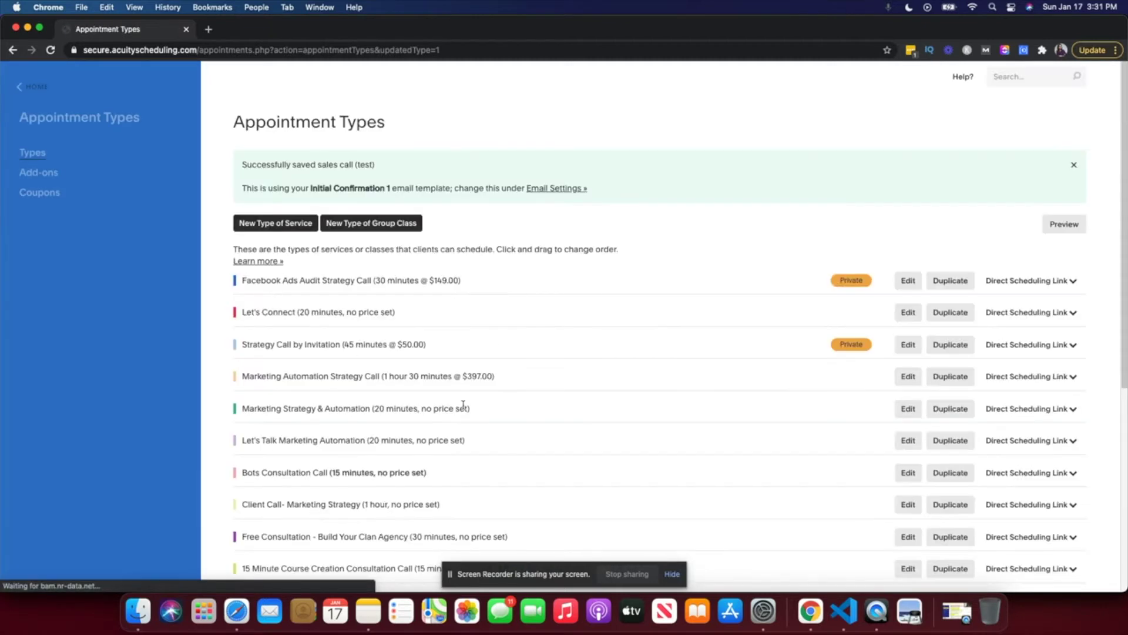
# Step: Set the sales call (test) direct scheduling link to end in 'sales-call-test' and copy it
pyautogui.scroll(-5, 392, 366)
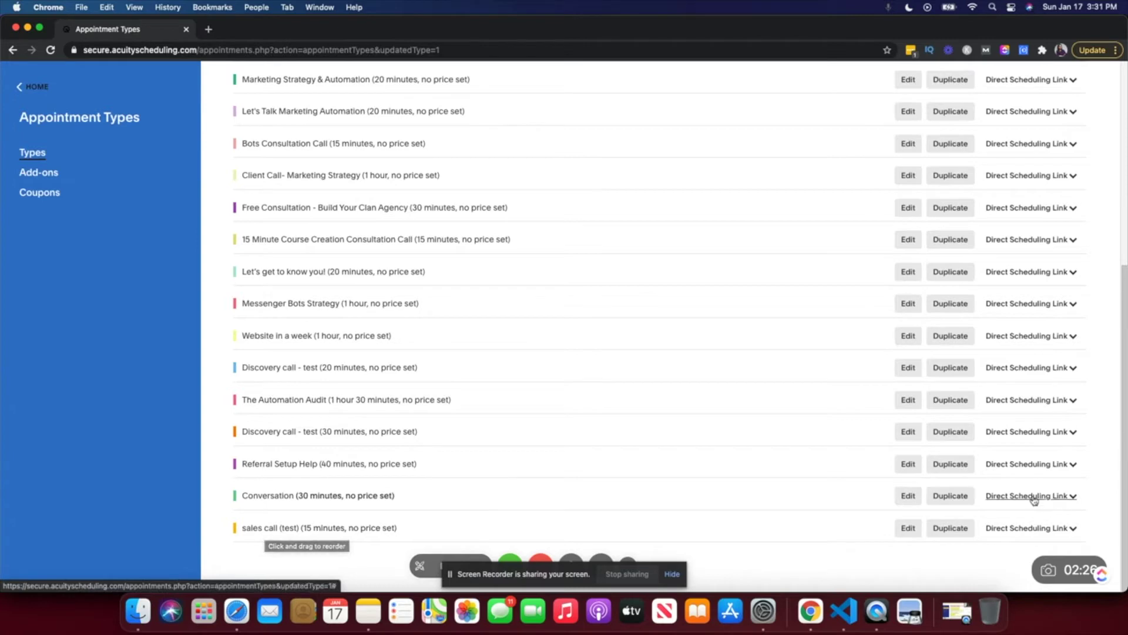
pyautogui.click(1033, 529)
pyautogui.scroll(-2, 593, 461)
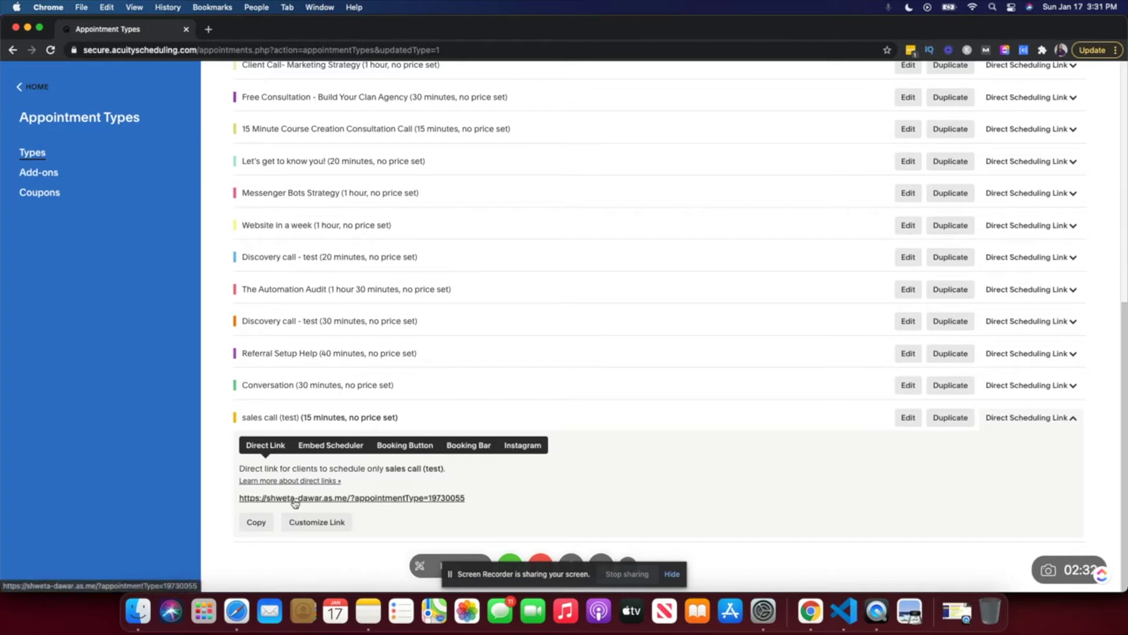
pyautogui.click(325, 524)
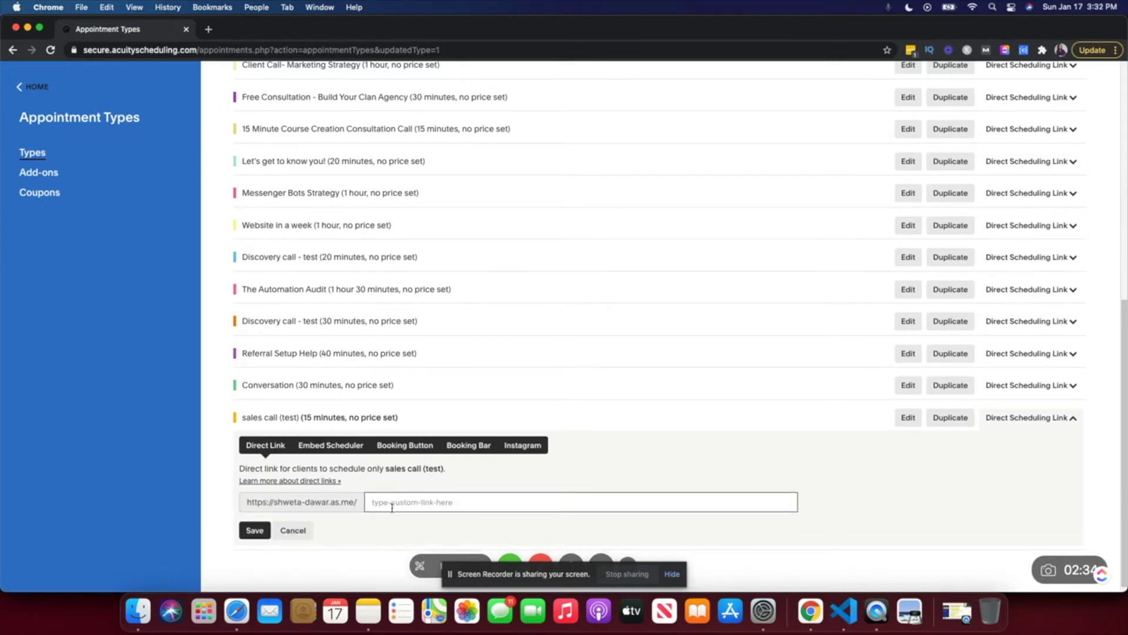
pyautogui.write('sales-call-test')
pyautogui.click(259, 531)
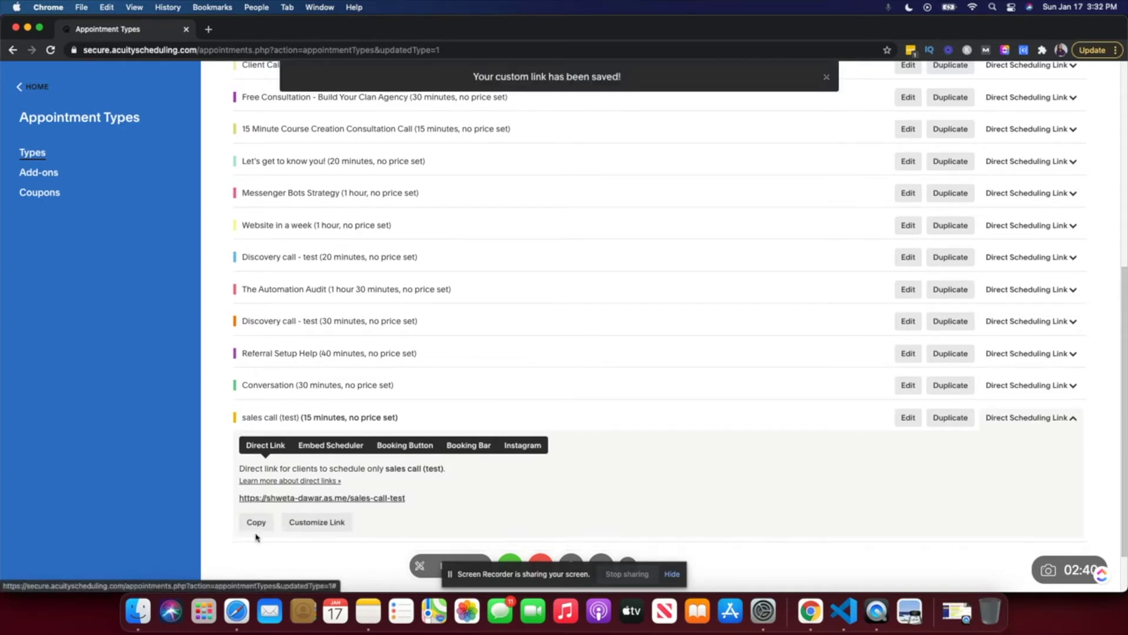
pyautogui.rightClick(336, 500)
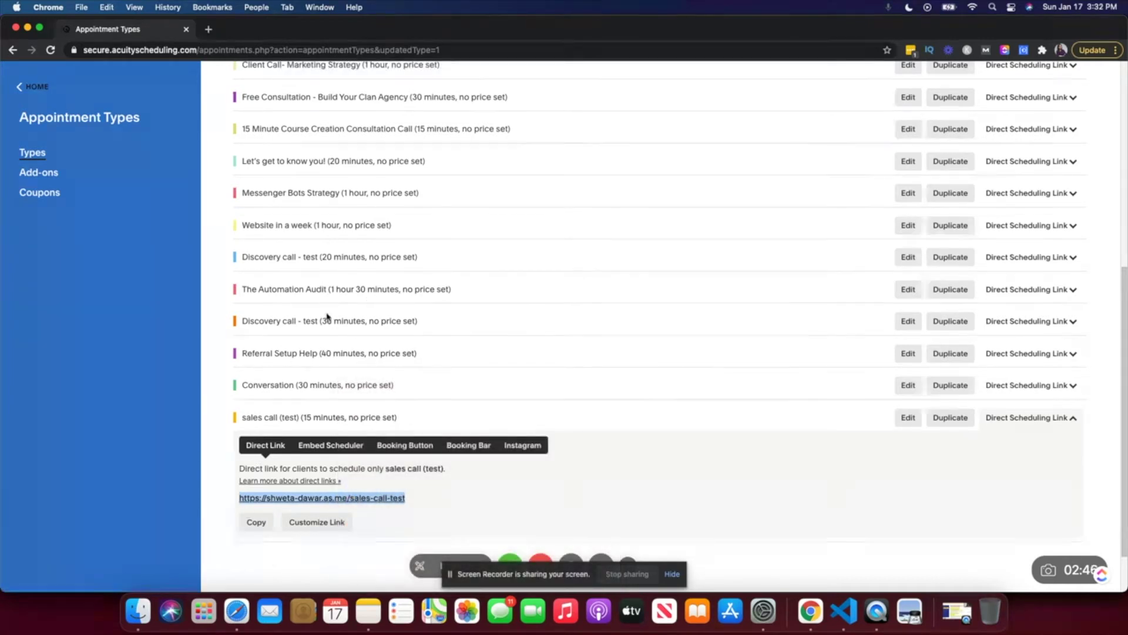
pyautogui.scroll(10, 328, 318)
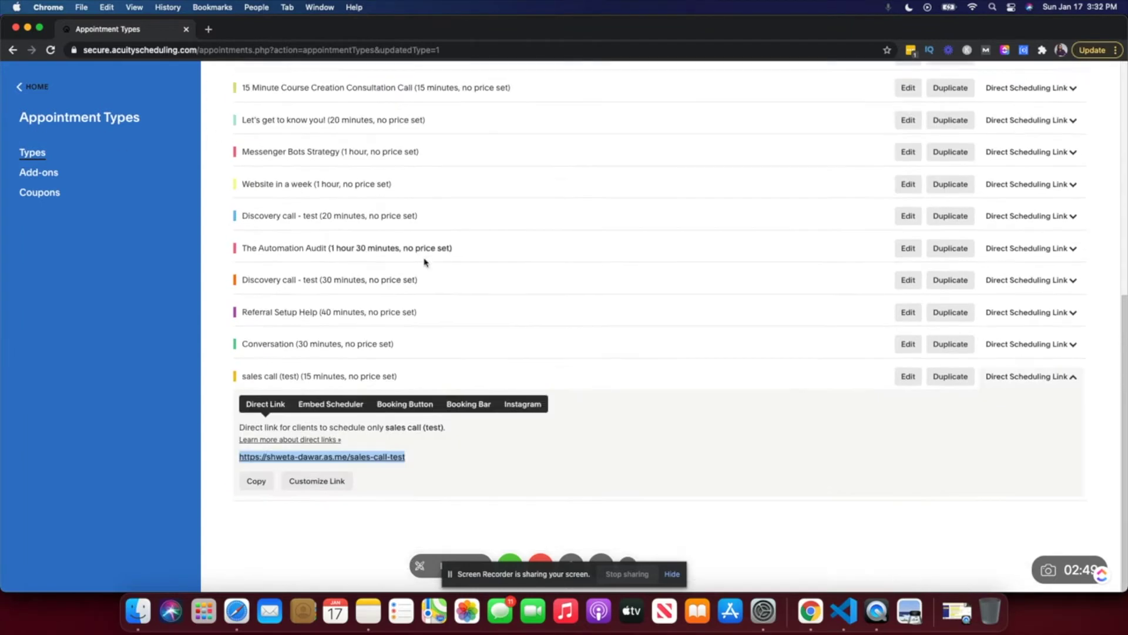
# Step: Start another new service named 'client call ( test)'
pyautogui.scroll(10, 423, 260)
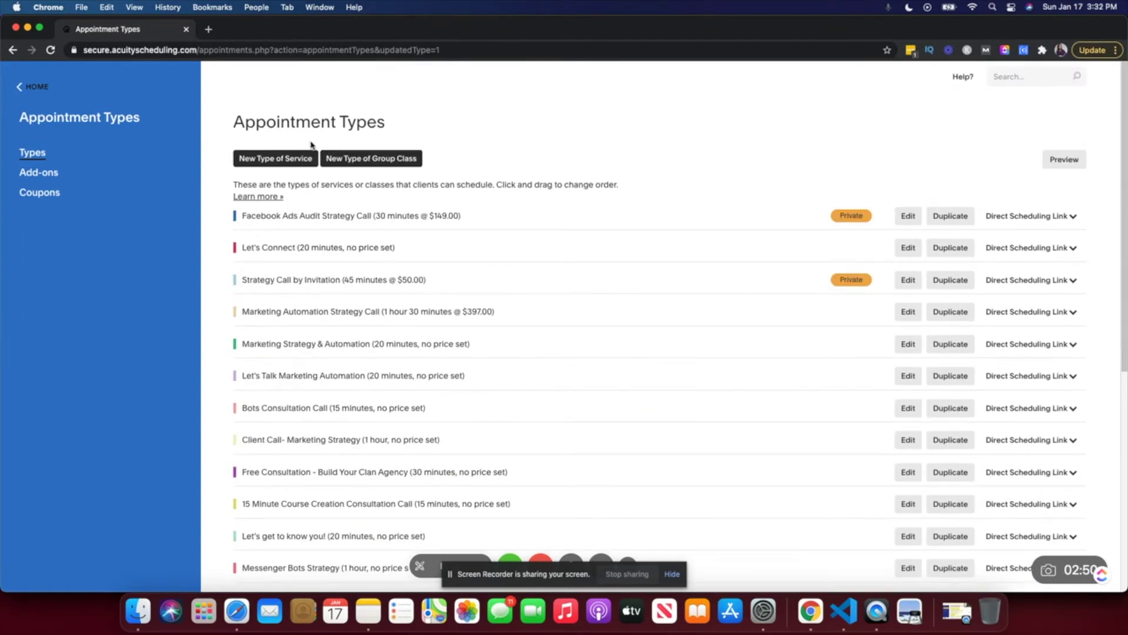
pyautogui.click(288, 162)
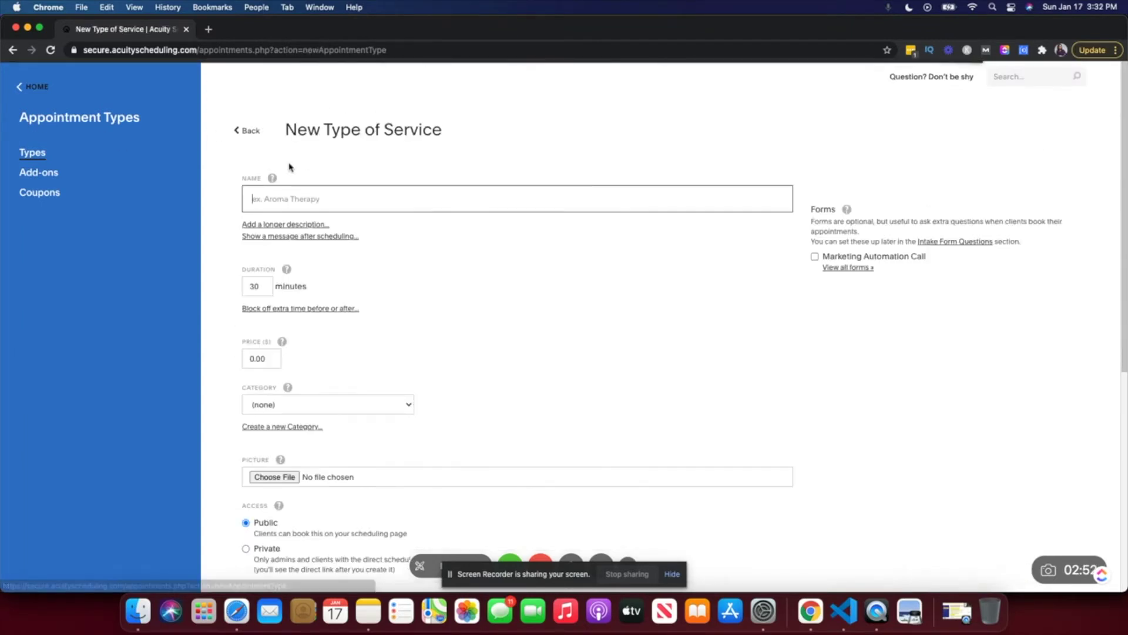
pyautogui.click(338, 199)
pyautogui.write('c')
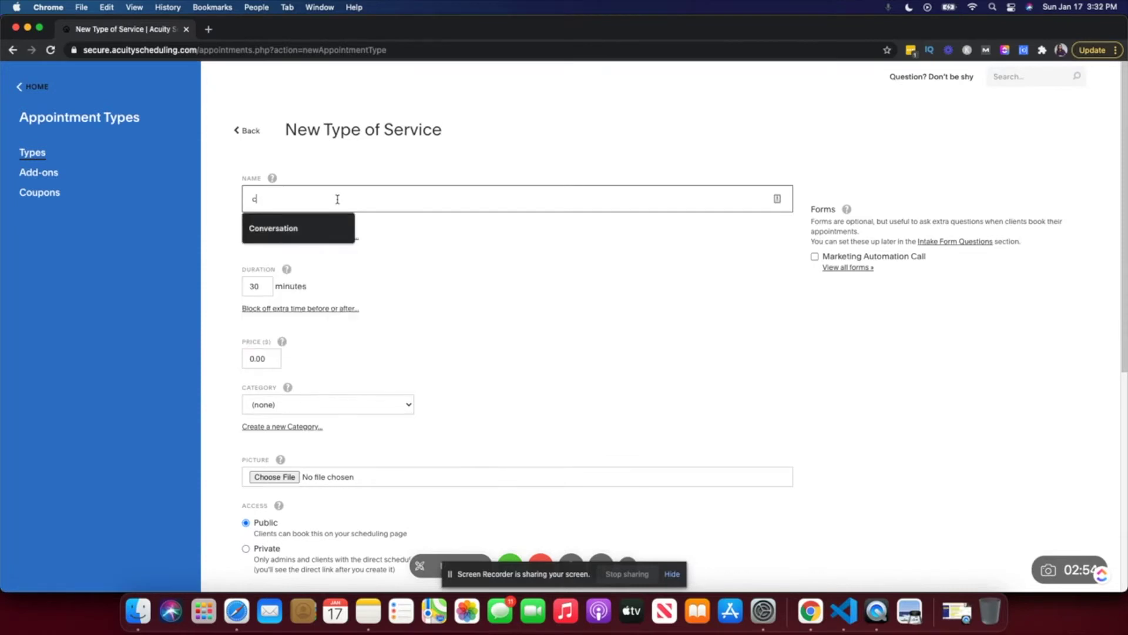
pyautogui.write('lient call ')
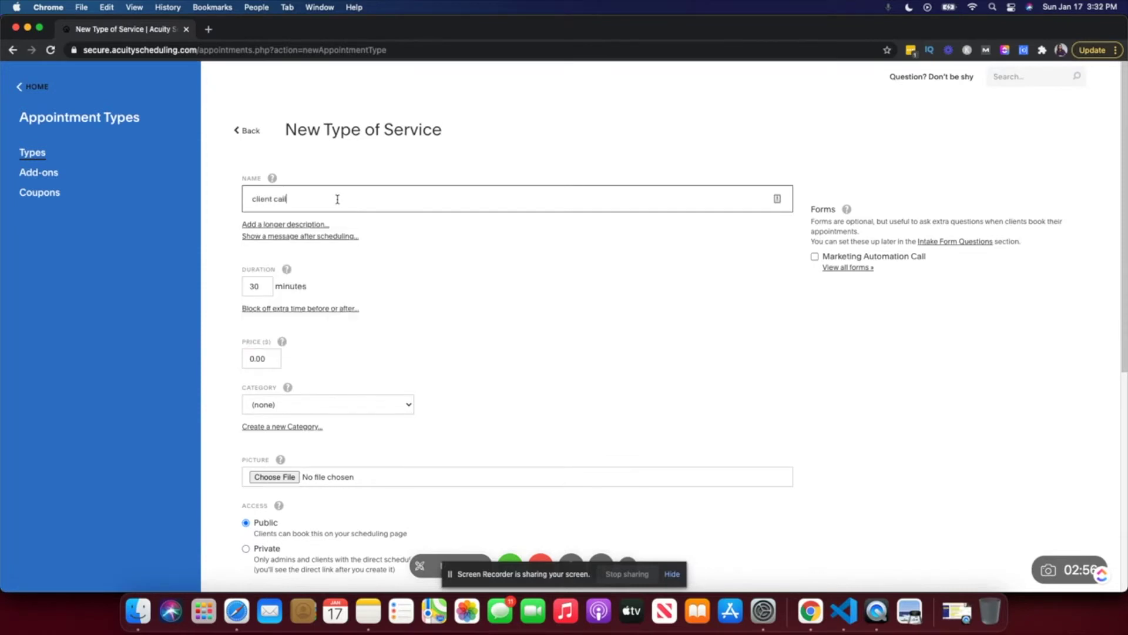
pyautogui.write('( test')
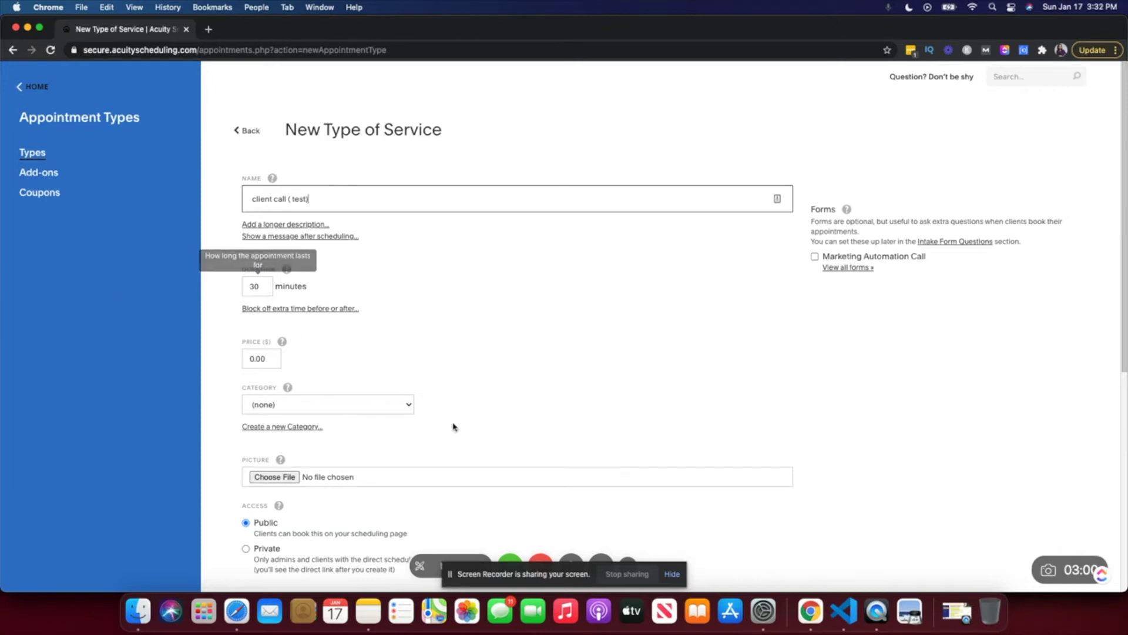
# Step: Discard the unsaved service draft and go back to the home calendar
pyautogui.scroll(-5, 353, 423)
pyautogui.scroll(5, 304, 300)
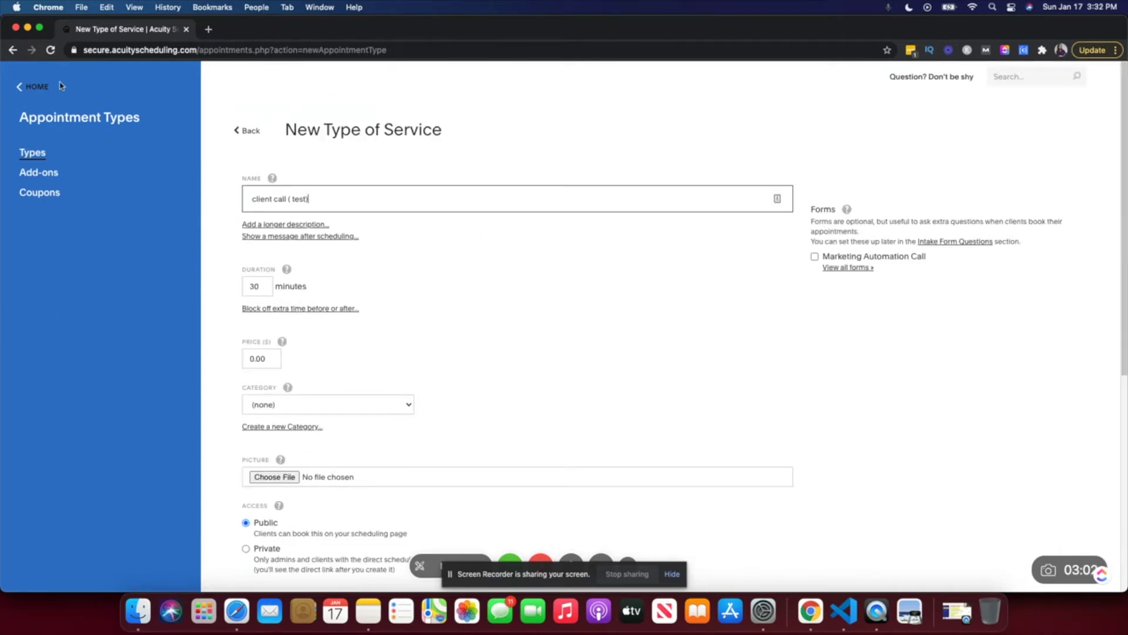
pyautogui.click(34, 88)
pyautogui.click(663, 126)
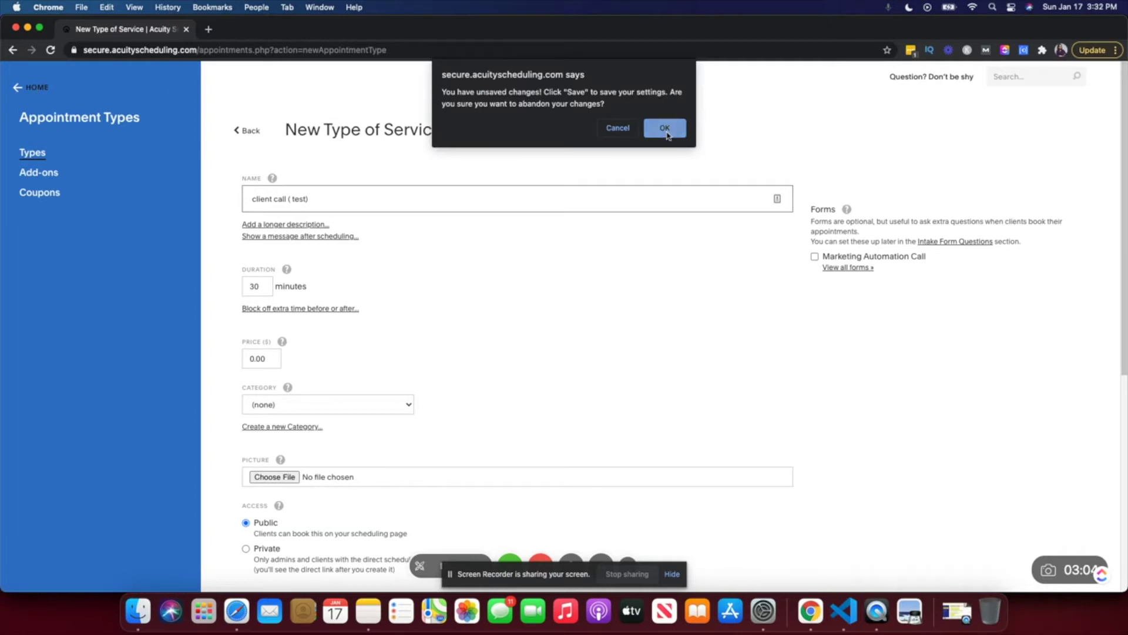
# Step: Open Availability under Business Settings and scroll to the January 2021 hours calendar
pyautogui.scroll(-3, 71, 347)
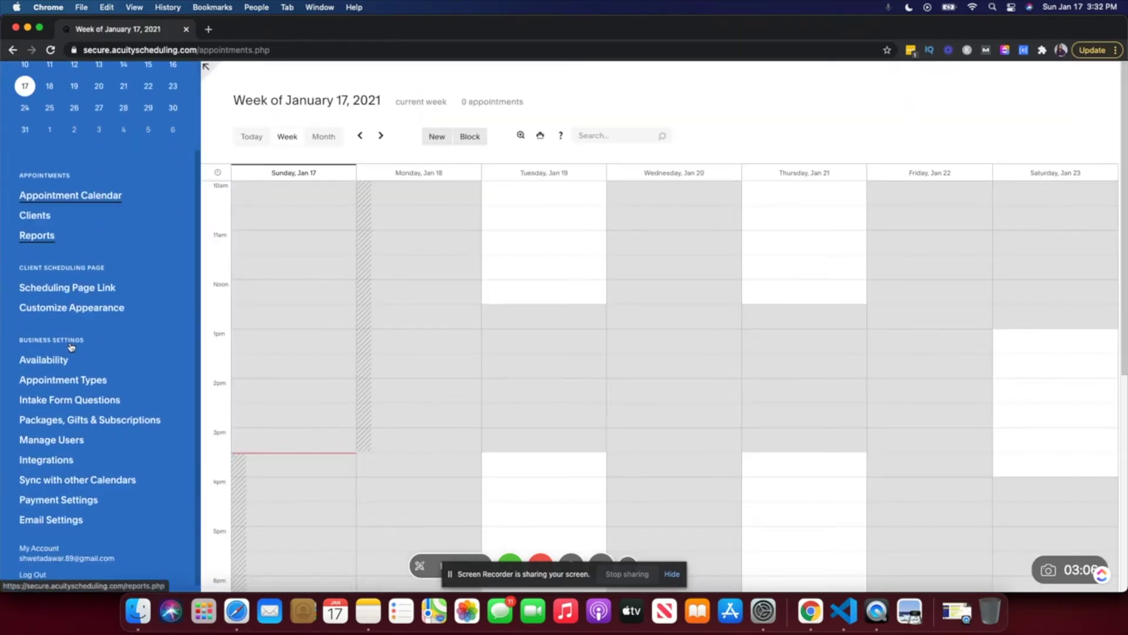
pyautogui.click(46, 360)
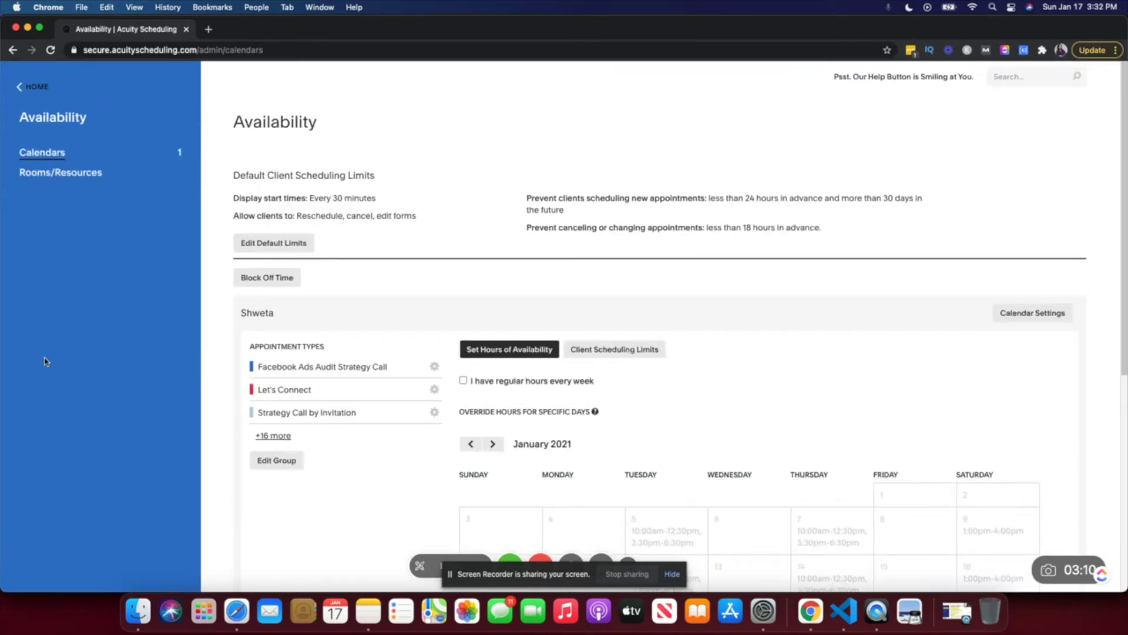
pyautogui.scroll(-5, 241, 346)
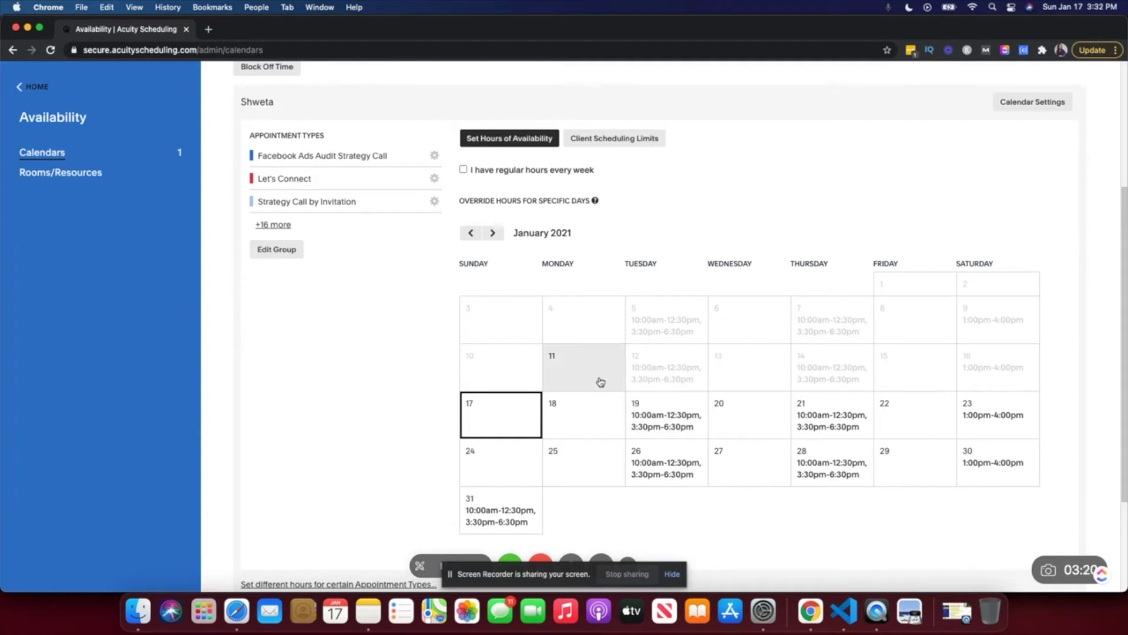
pyautogui.scroll(1, 299, 275)
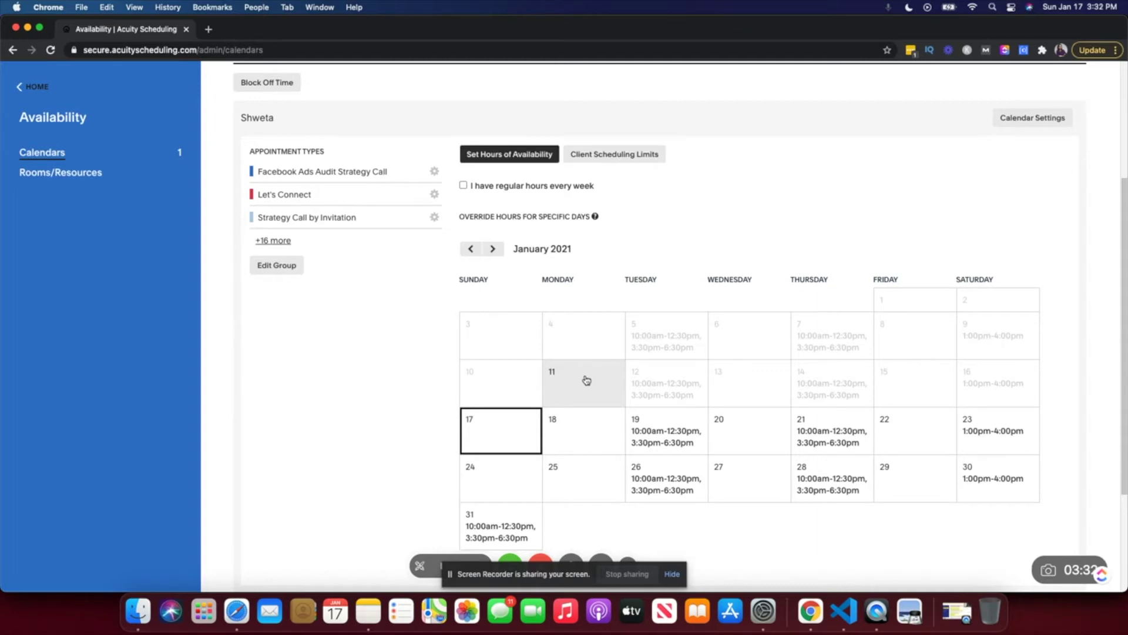
pyautogui.scroll(-2, 586, 380)
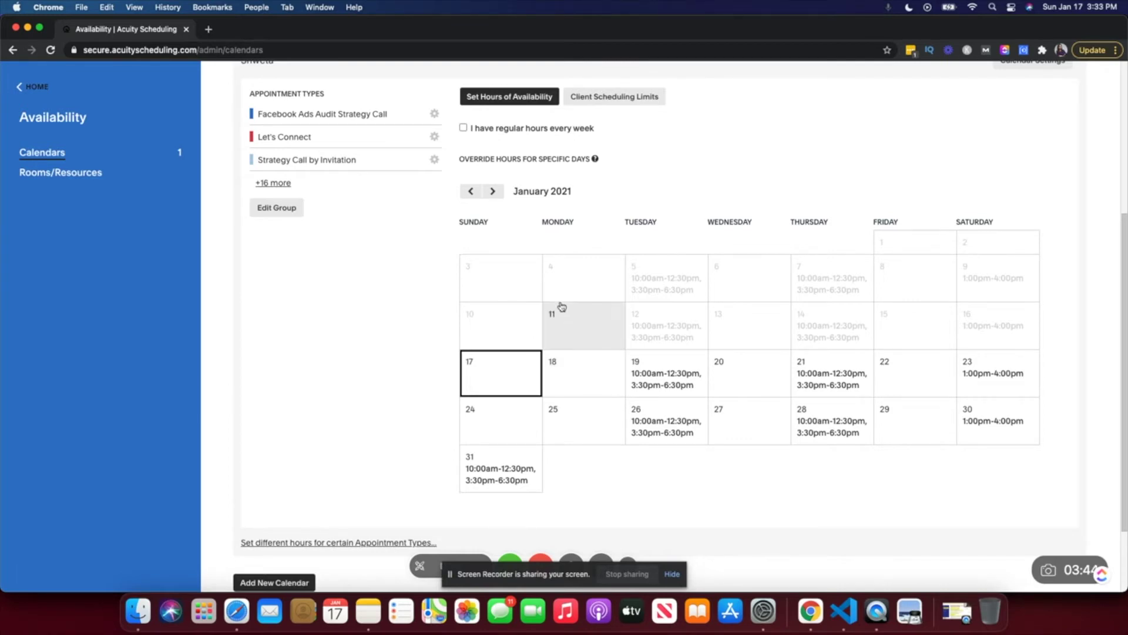
pyautogui.scroll(3, 558, 305)
pyautogui.scroll(-2, 478, 247)
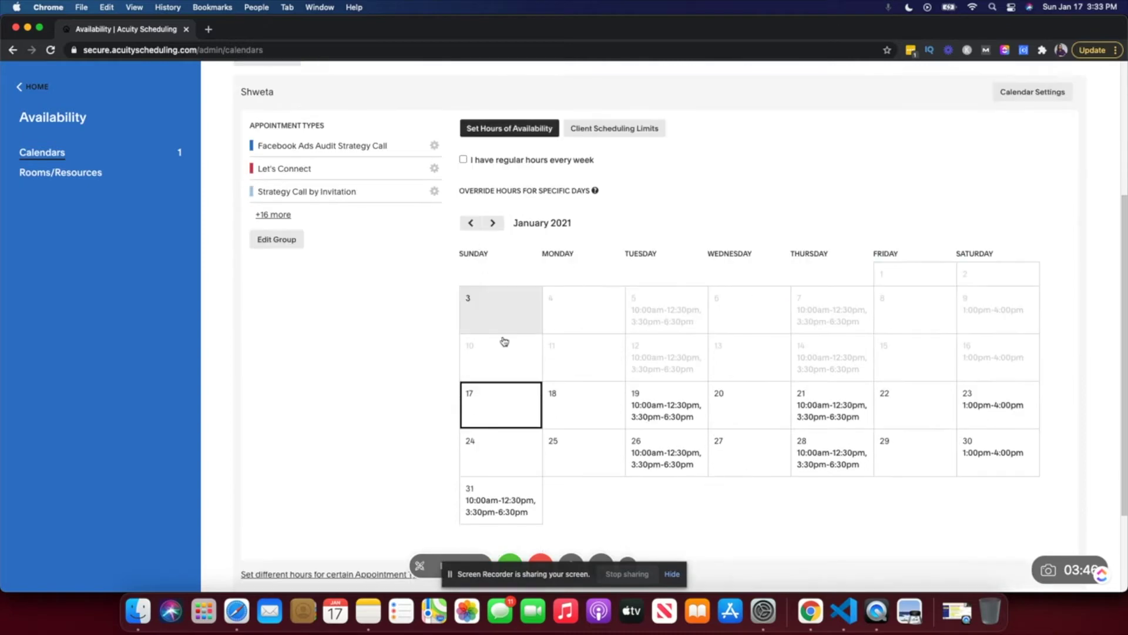
# Step: Give Sunday, January 17 hours of 1:30pm-6:30pm
pyautogui.click(494, 408)
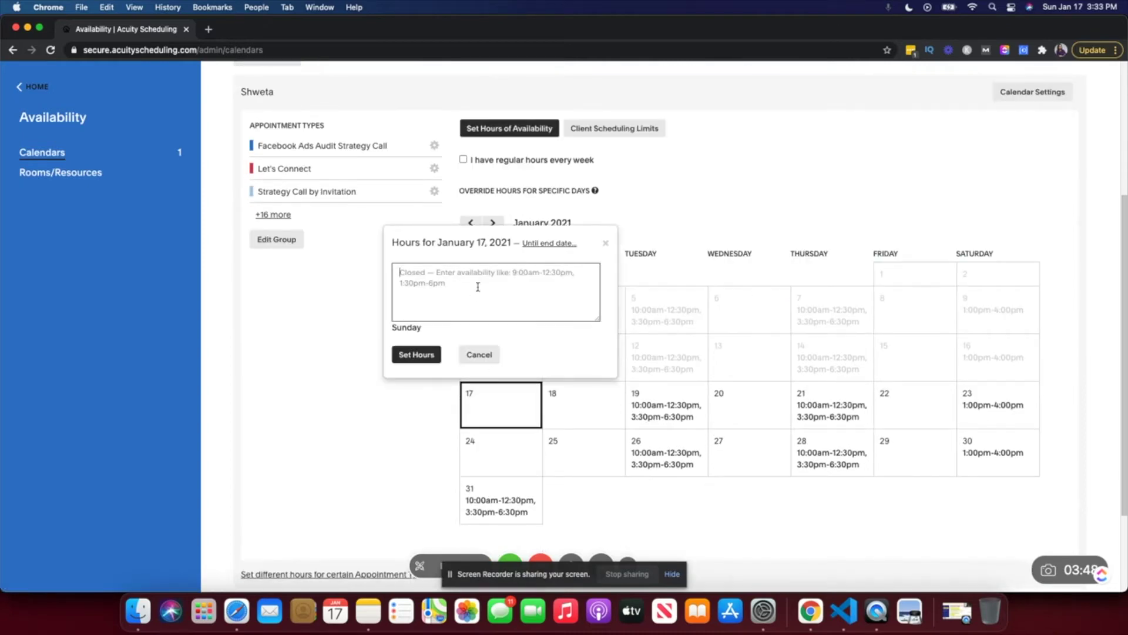
pyautogui.write('1:30')
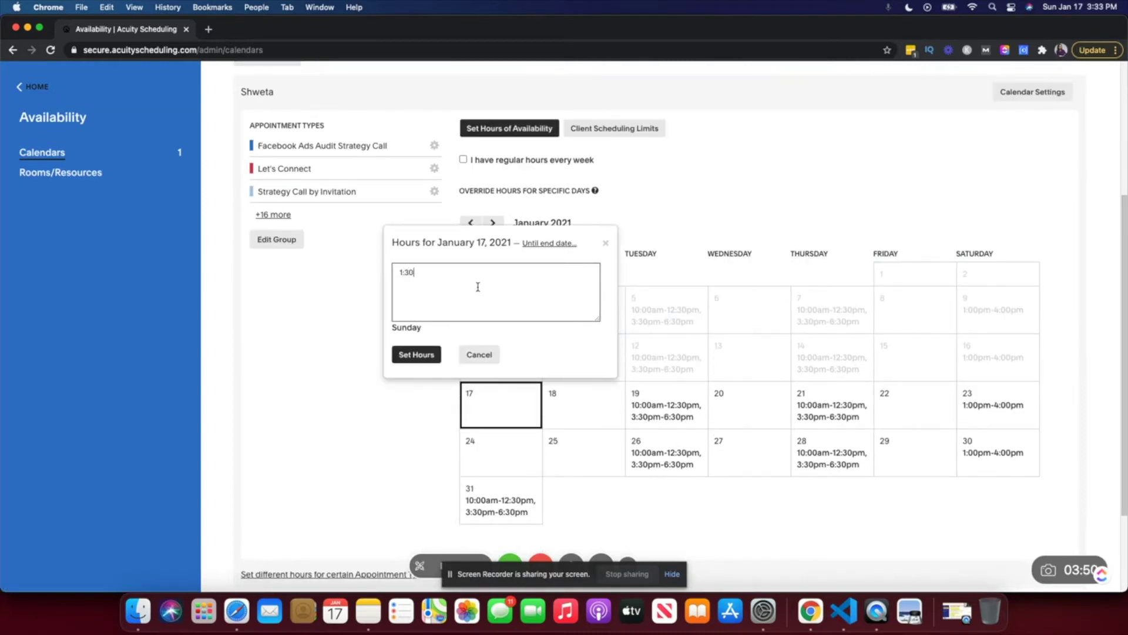
pyautogui.write('PM-6:30PM')
pyautogui.click(416, 355)
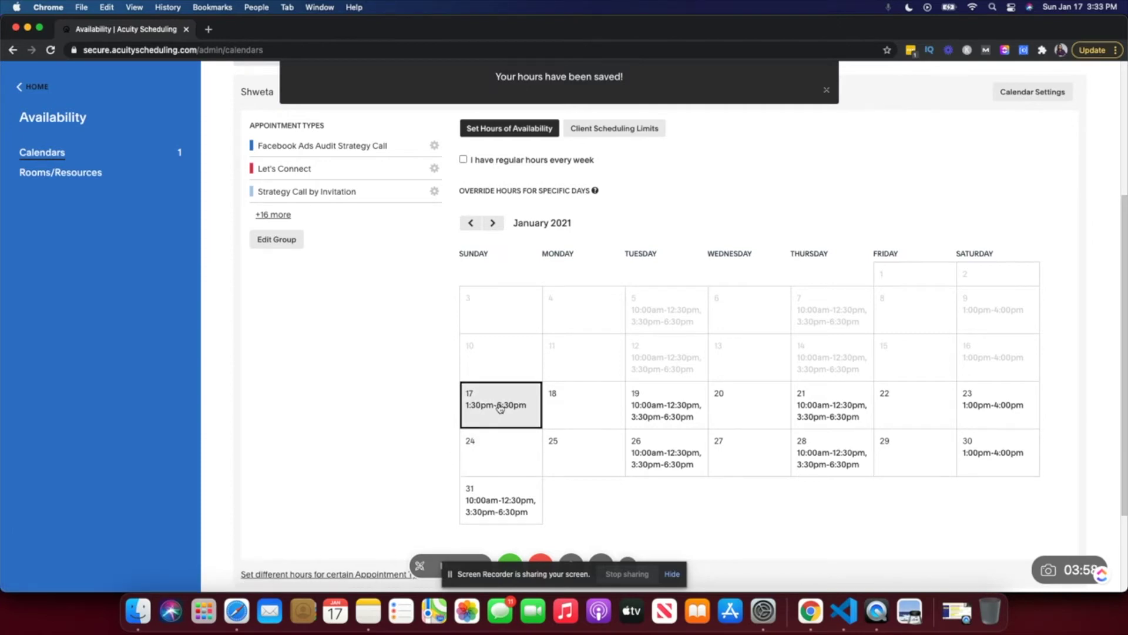
# Step: Repeat the January 17 hours every Sunday until January 31, 2021
pyautogui.click(499, 408)
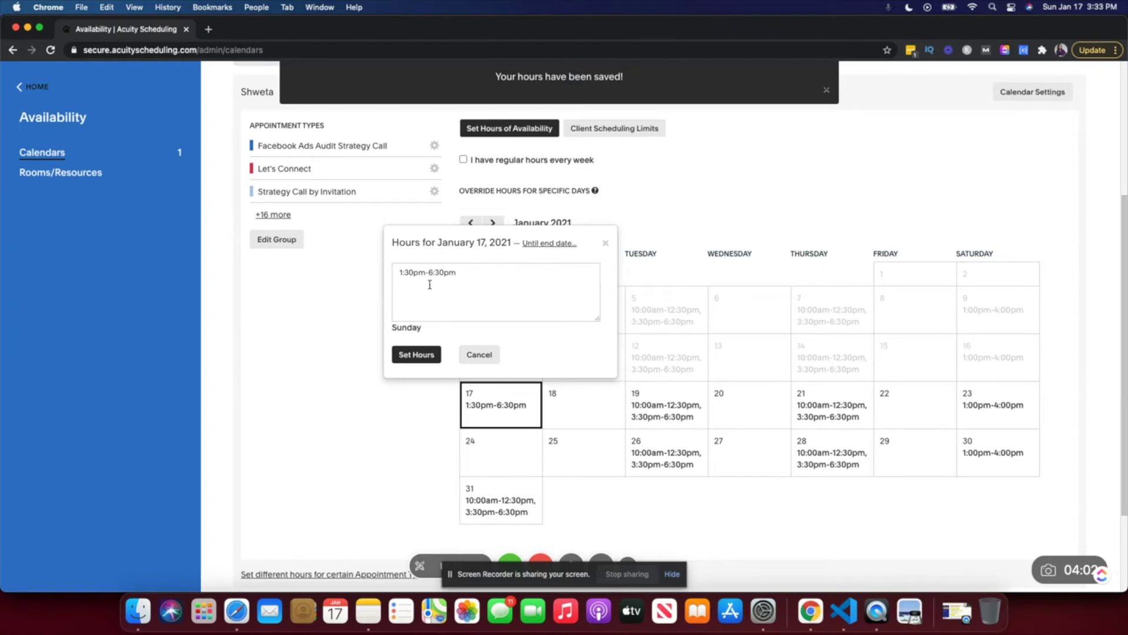
pyautogui.click(546, 243)
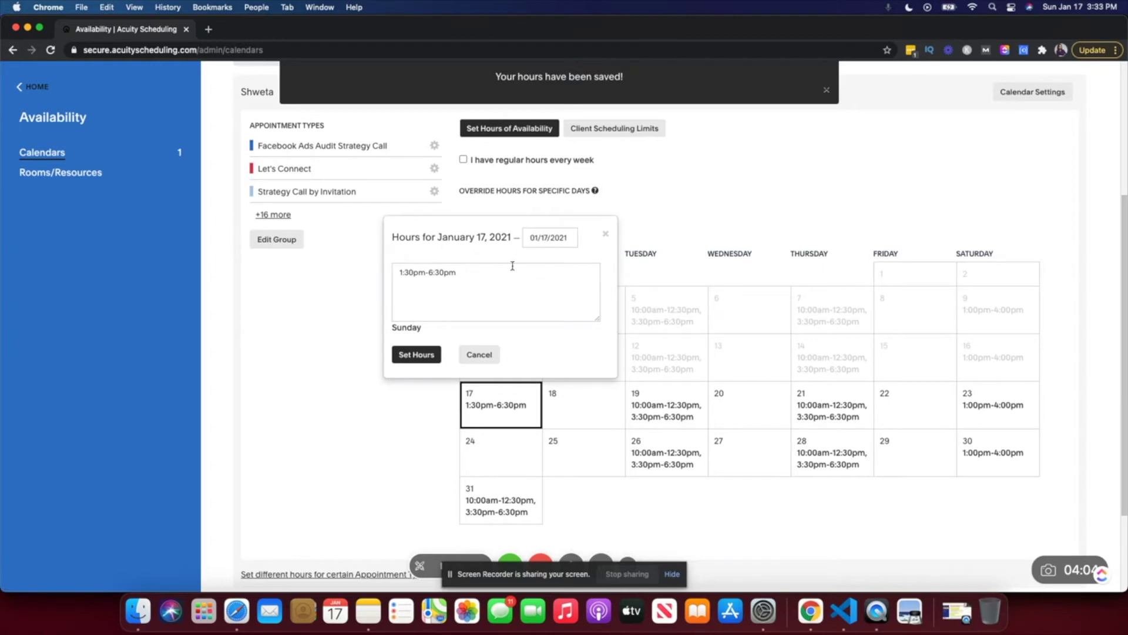
pyautogui.click(555, 235)
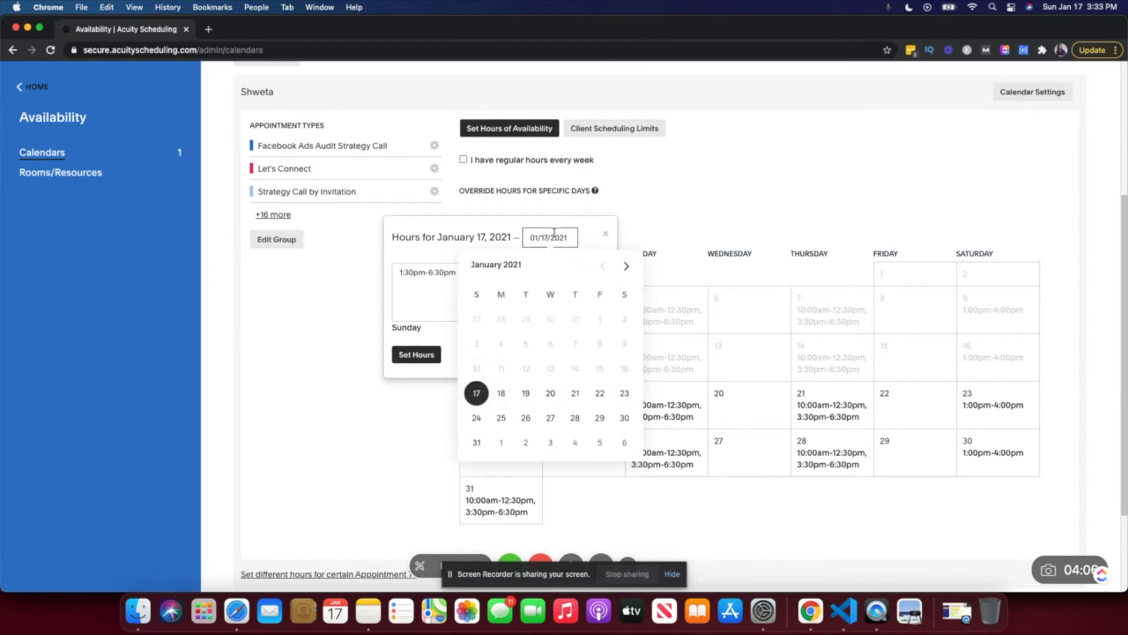
pyautogui.click(477, 441)
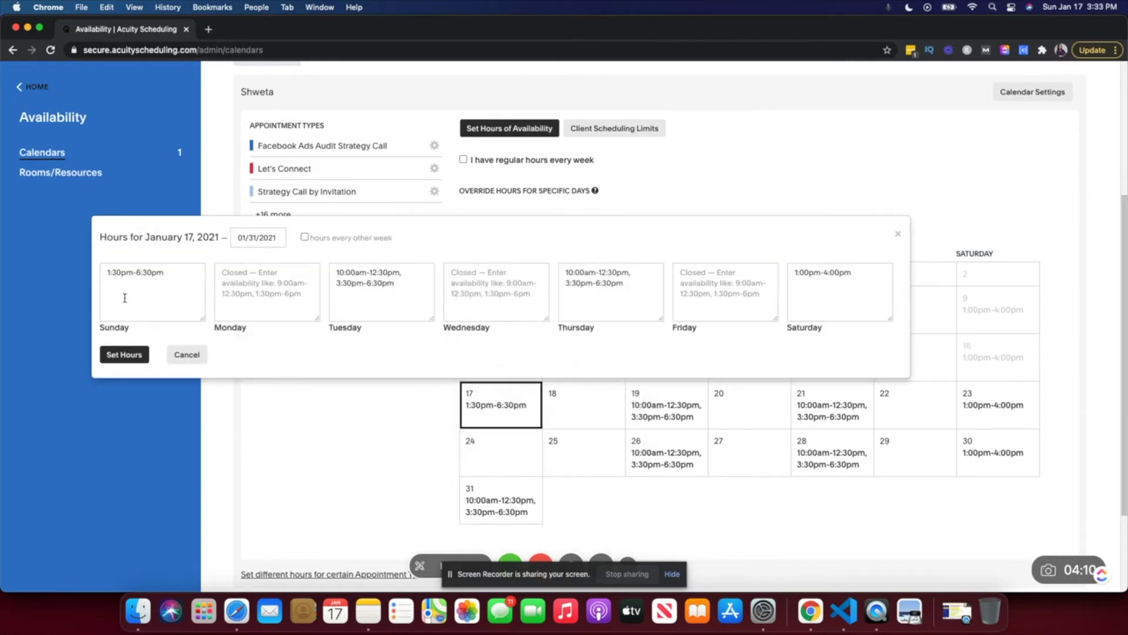
pyautogui.click(125, 354)
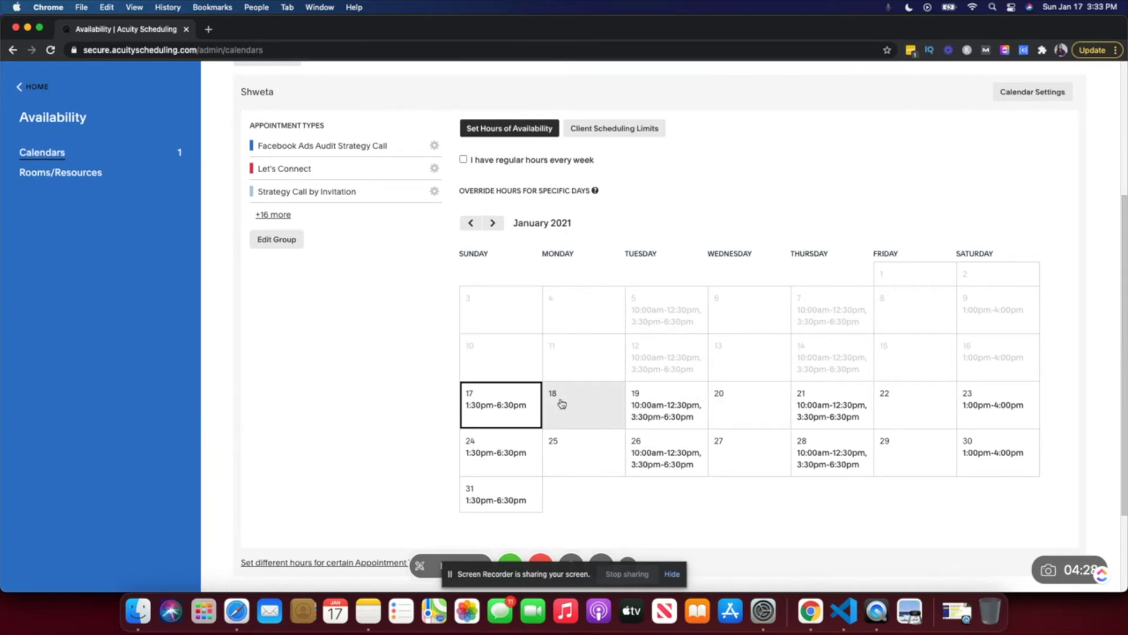
pyautogui.scroll(-3, 511, 317)
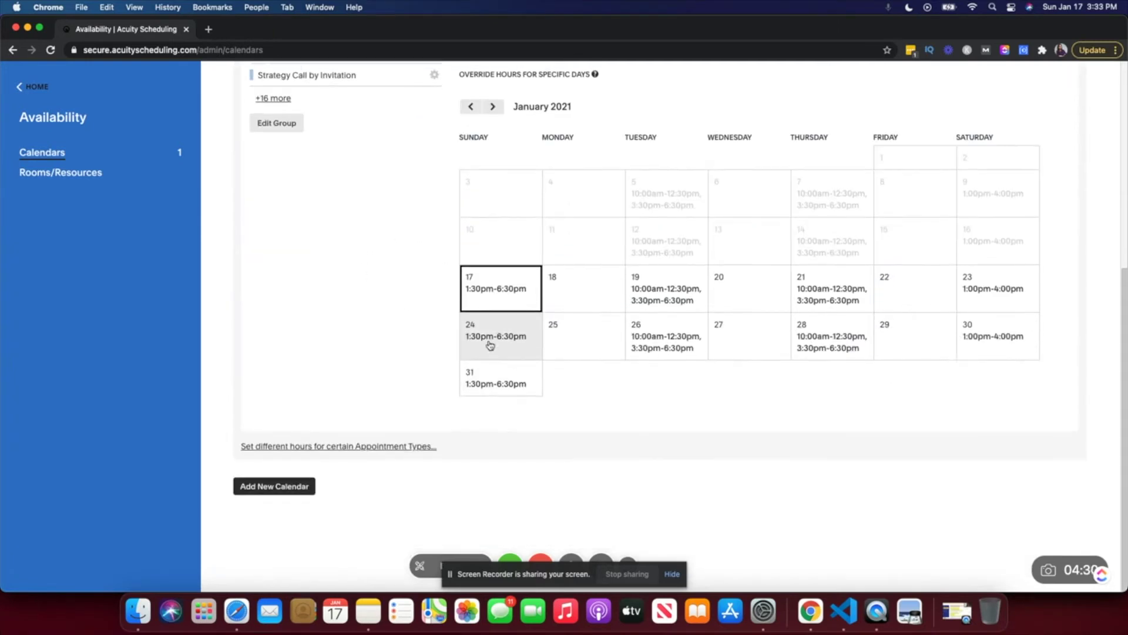
pyautogui.click(292, 496)
pyautogui.click(290, 277)
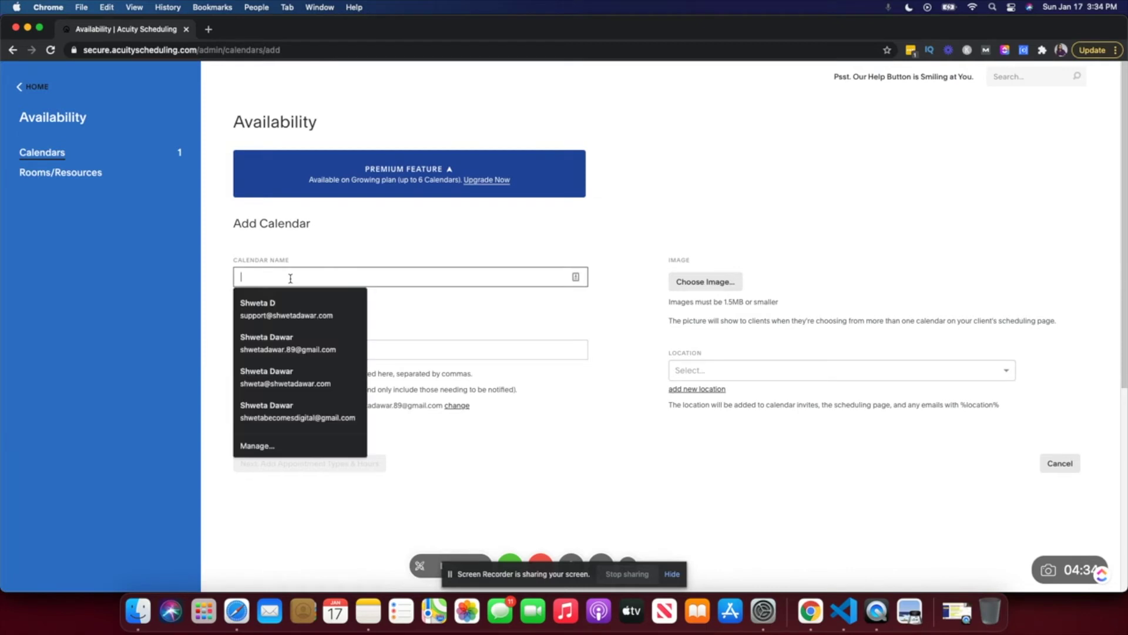
pyautogui.write('client ')
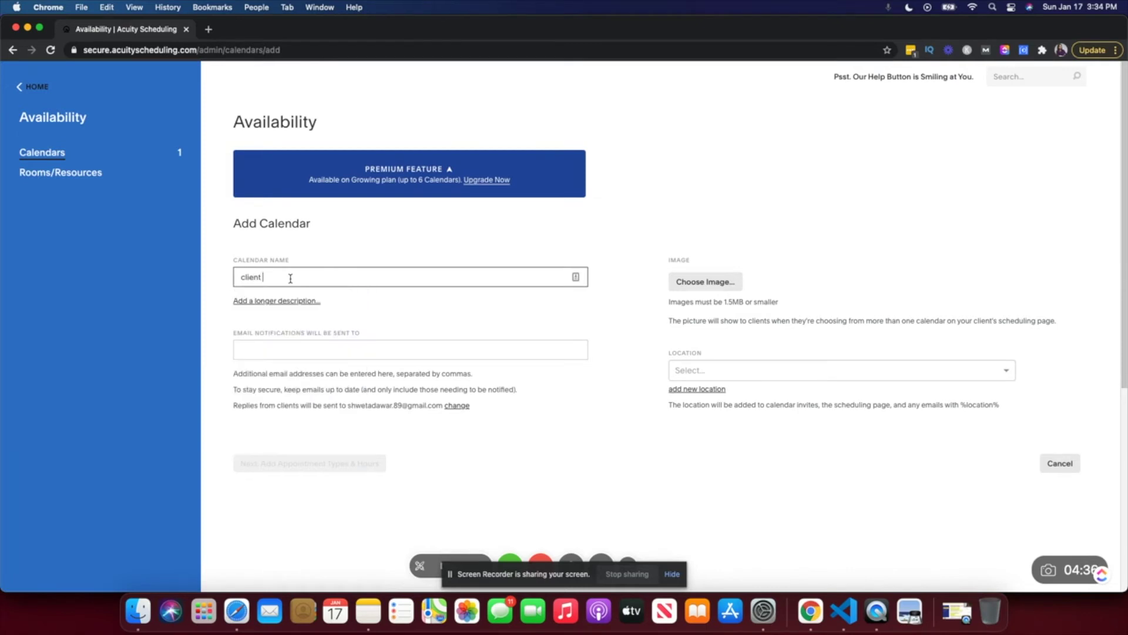
pyautogui.write('calendar')
pyautogui.click(376, 347)
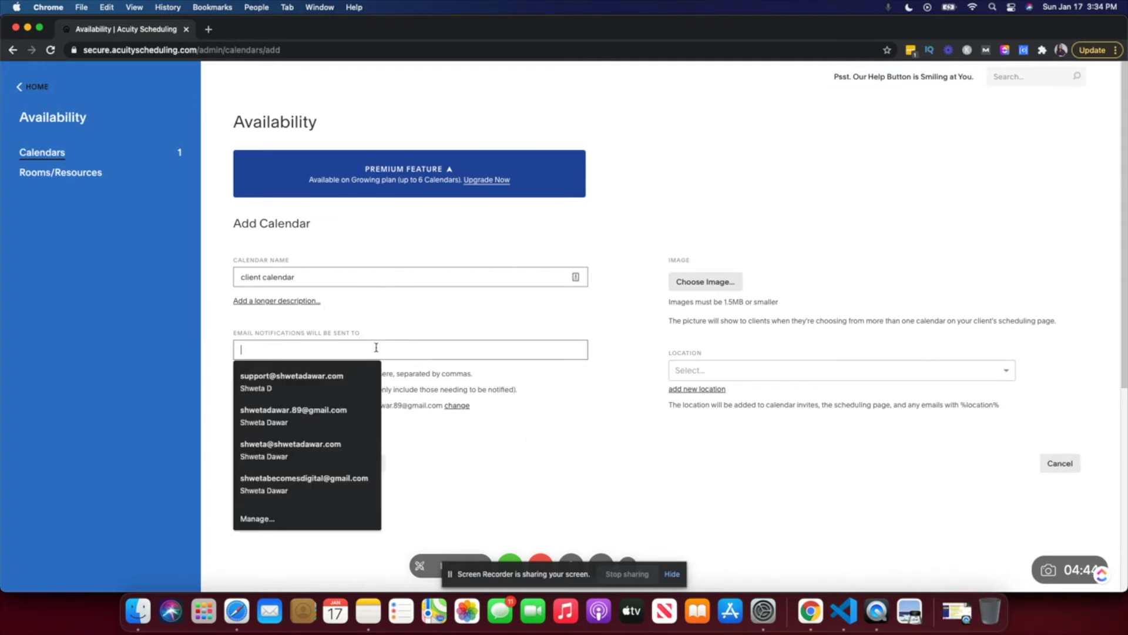
pyautogui.click(416, 318)
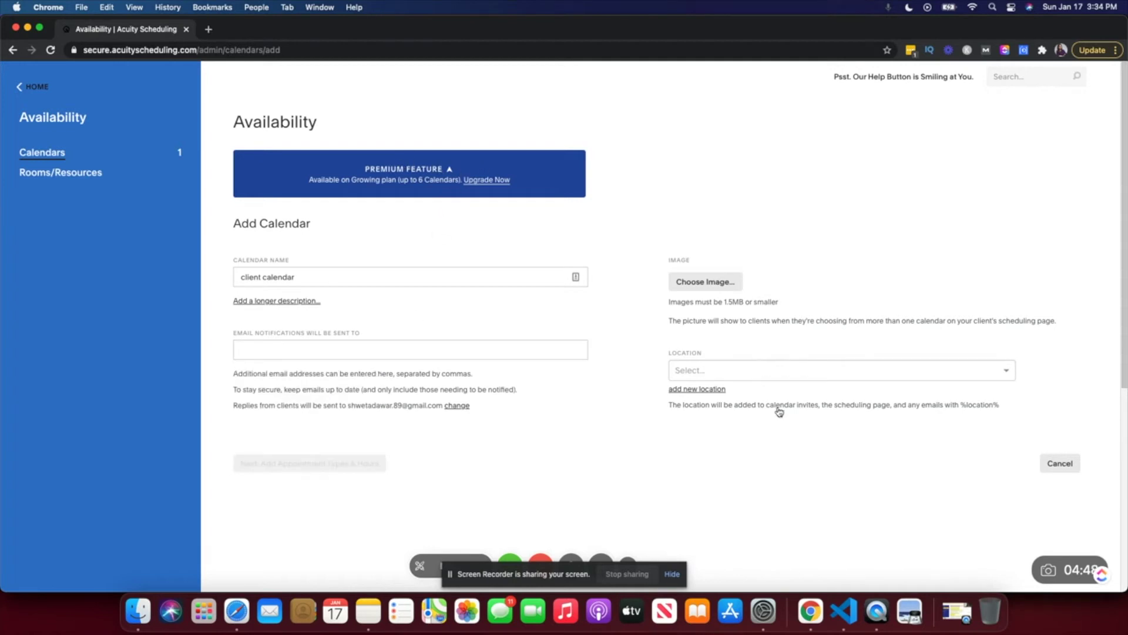
pyautogui.click(1057, 463)
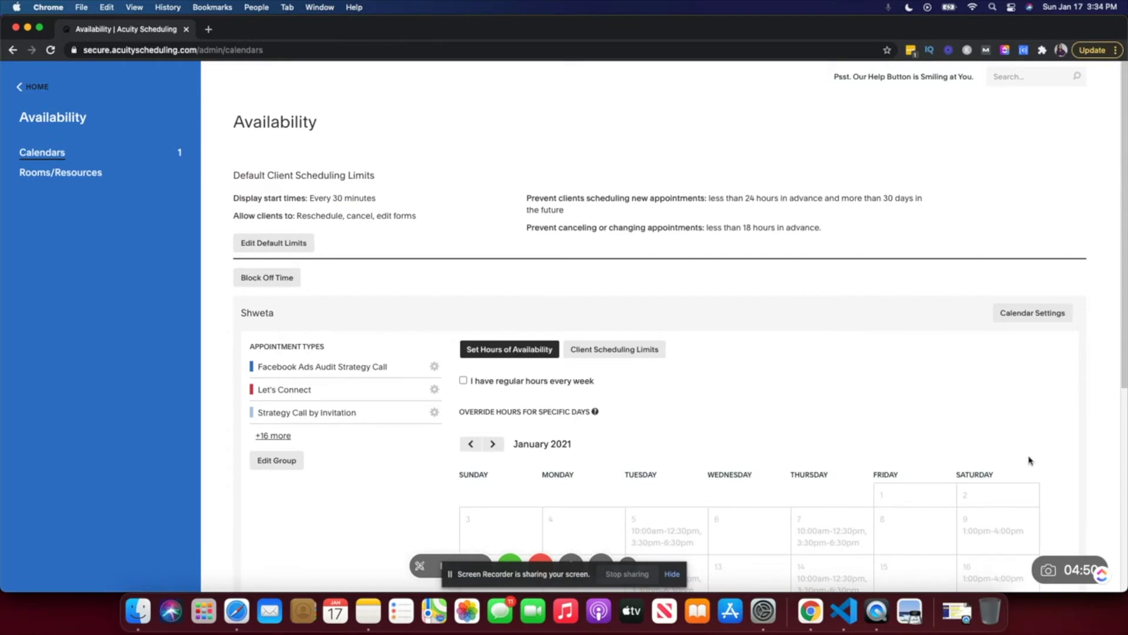
# Step: Try a new availability group for Let's Connect, then cancel the paid-only dialog
pyautogui.scroll(-3, 597, 416)
pyautogui.scroll(-1, 599, 417)
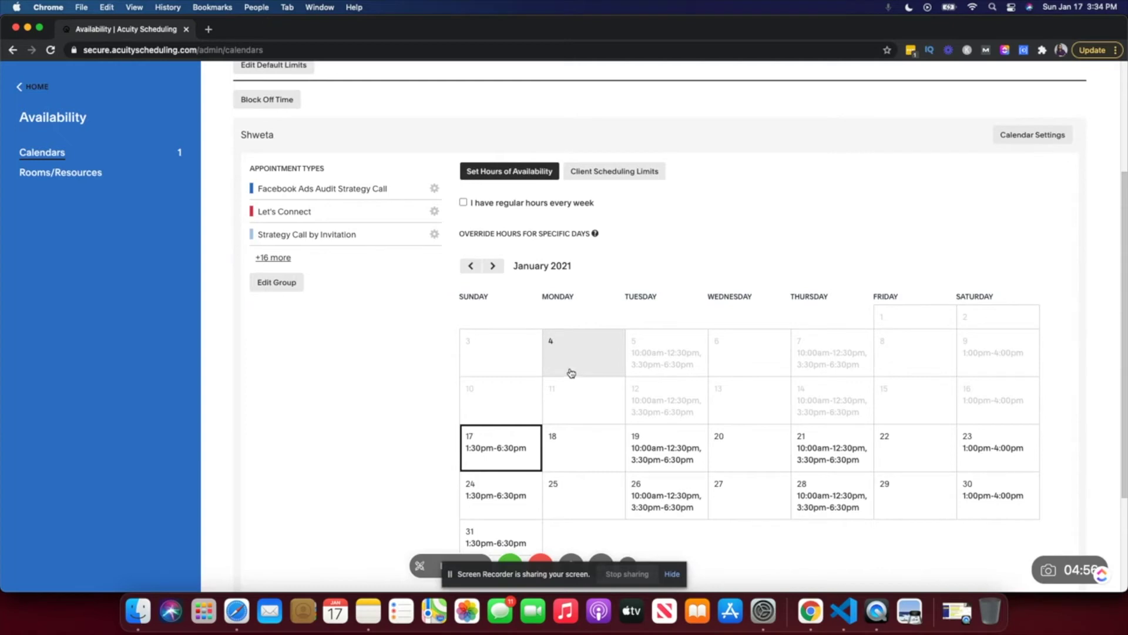
pyautogui.scroll(-1, 516, 370)
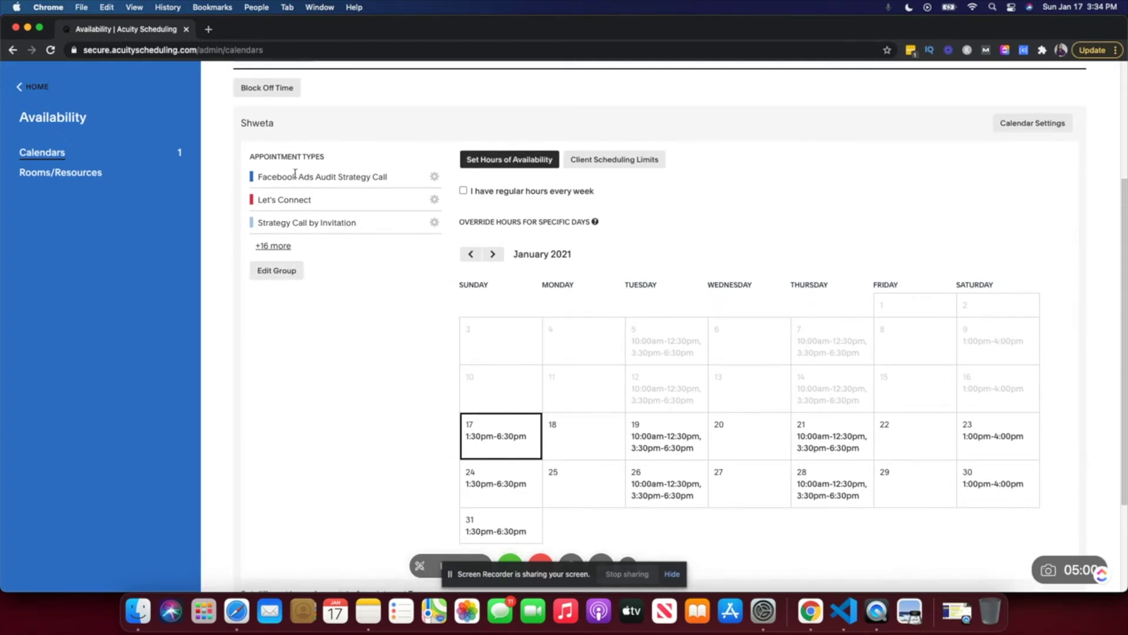
pyautogui.click(435, 199)
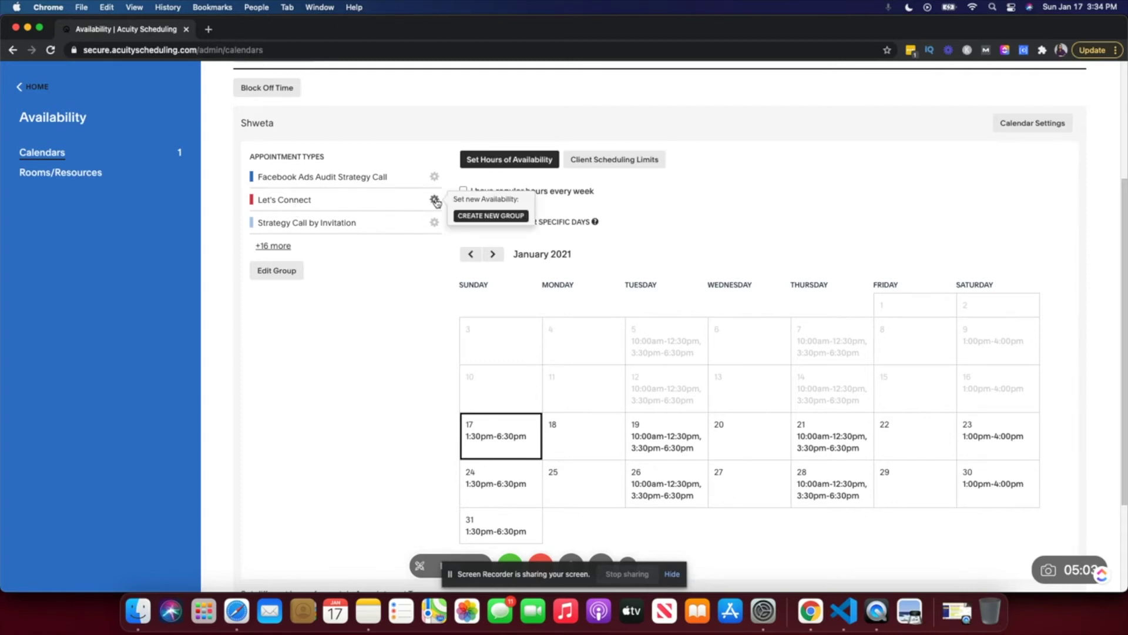
pyautogui.click(483, 216)
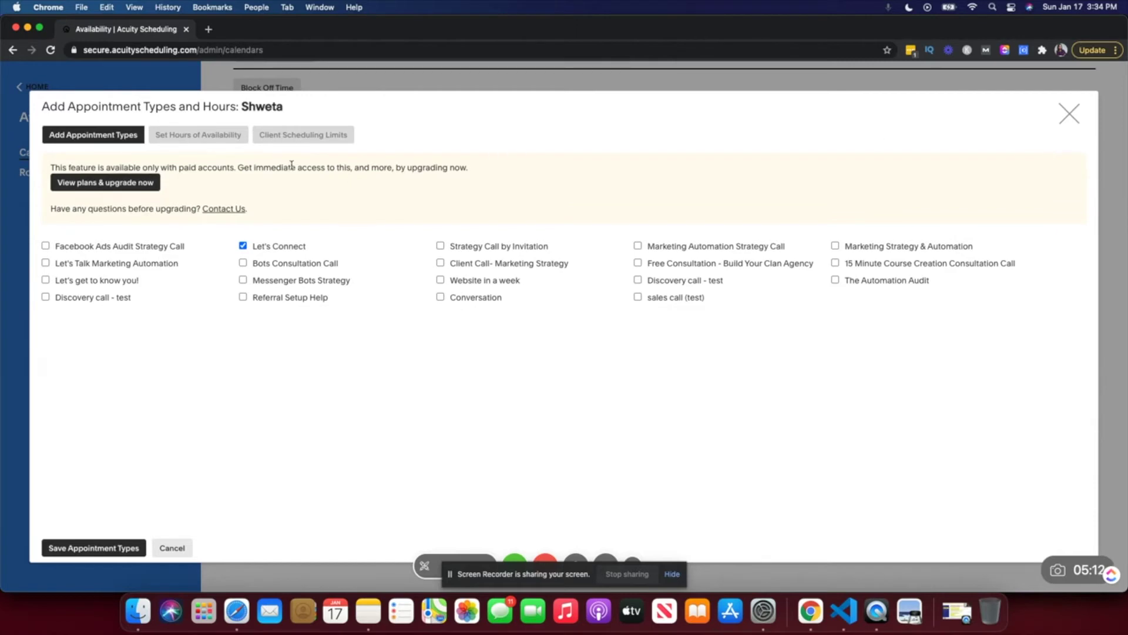
pyautogui.tripleClick(170, 167)
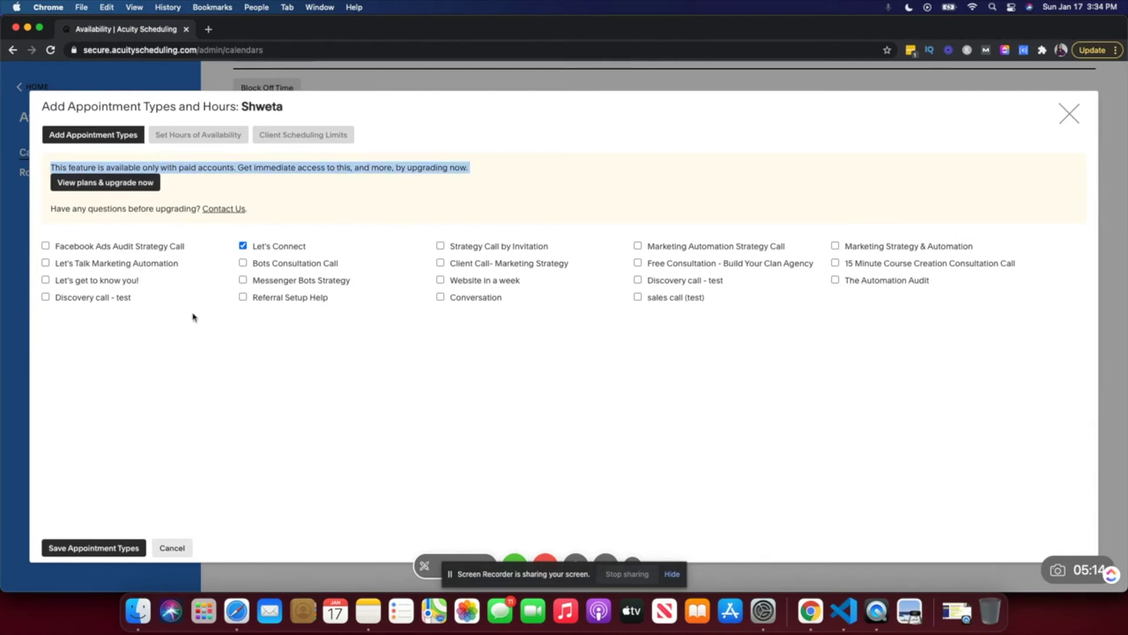
pyautogui.click(172, 547)
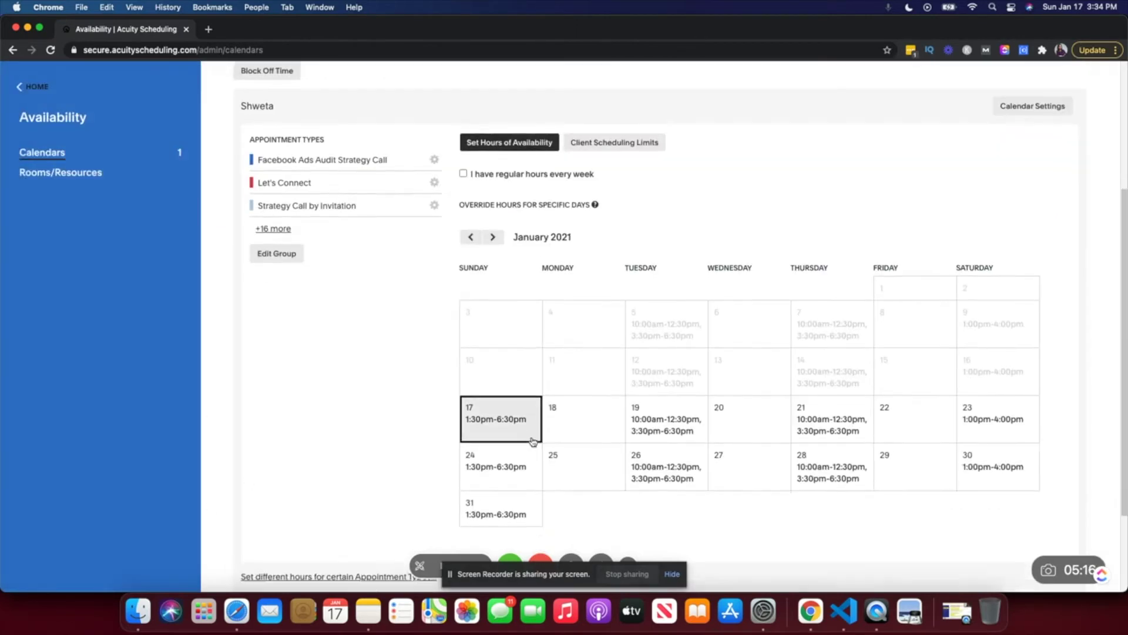
pyautogui.scroll(-2, 532, 440)
pyautogui.click(580, 368)
pyautogui.click(561, 309)
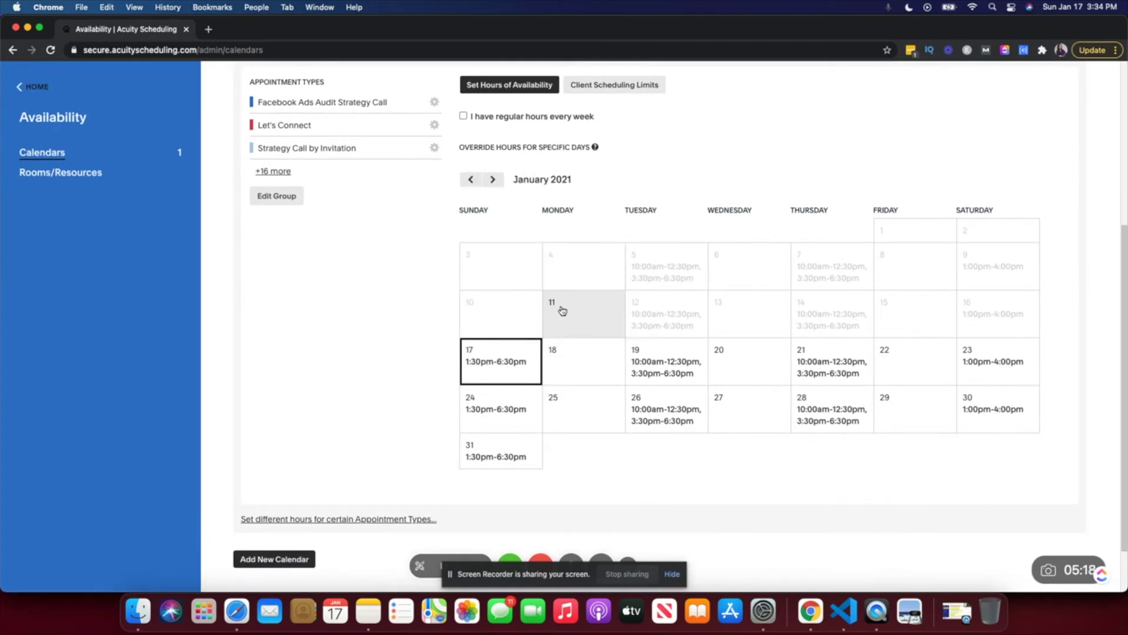
pyautogui.click(503, 369)
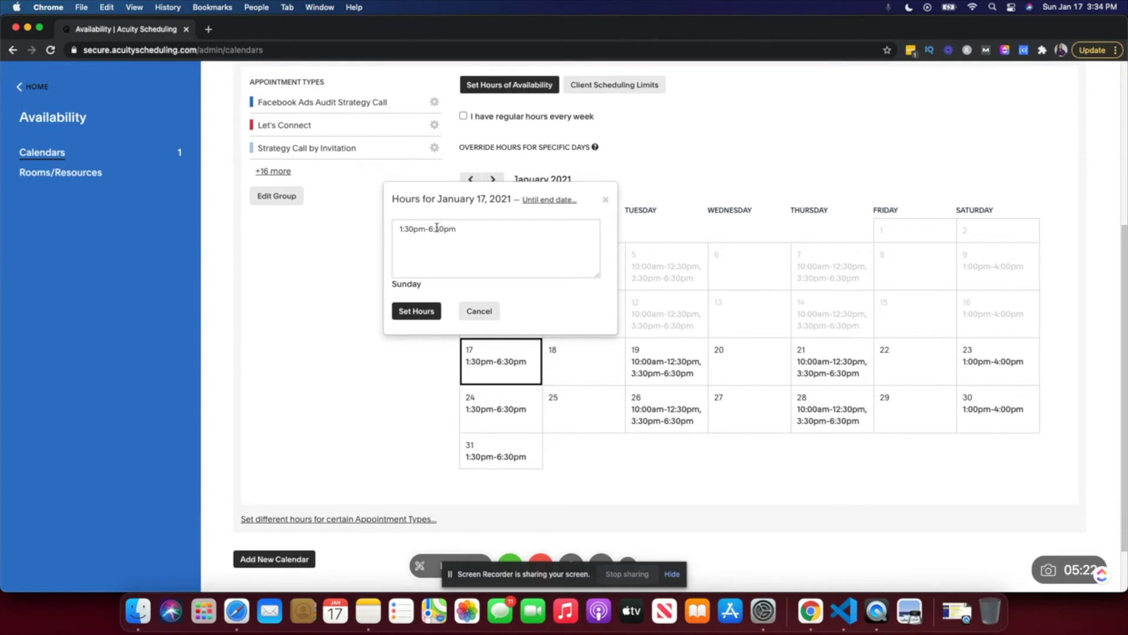
pyautogui.click(479, 311)
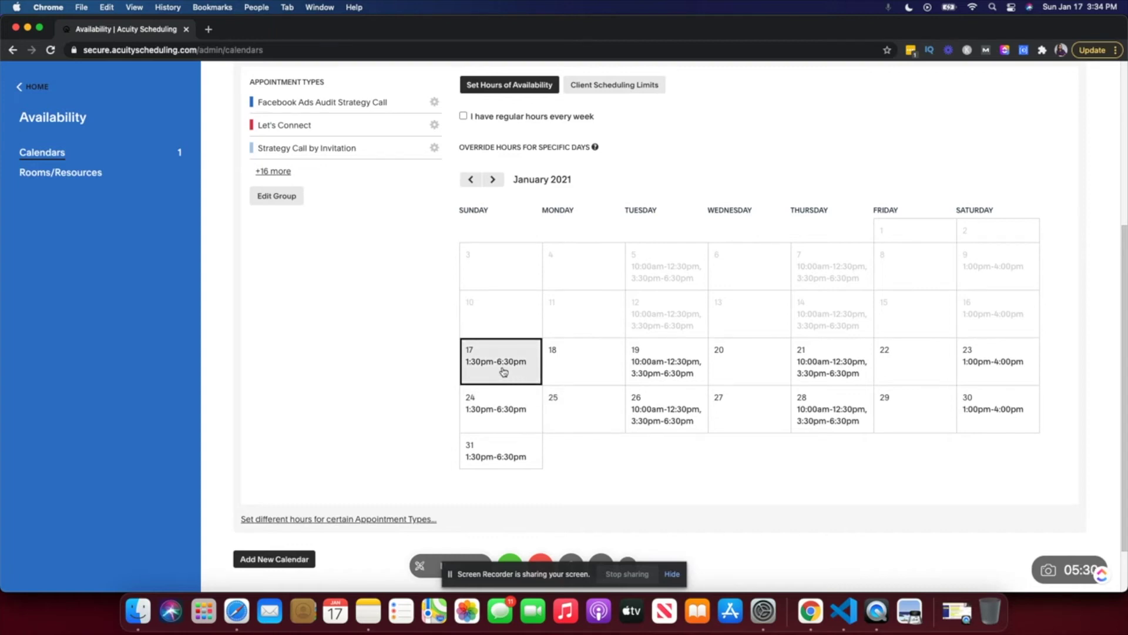
pyautogui.scroll(5, 423, 379)
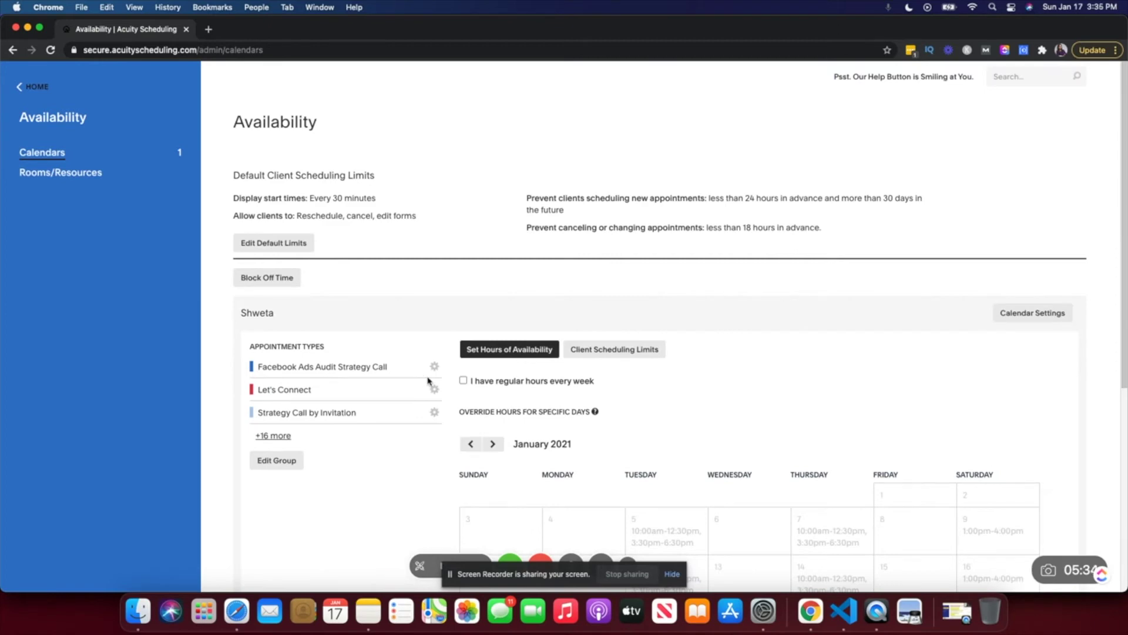
pyautogui.scroll(-3, 428, 381)
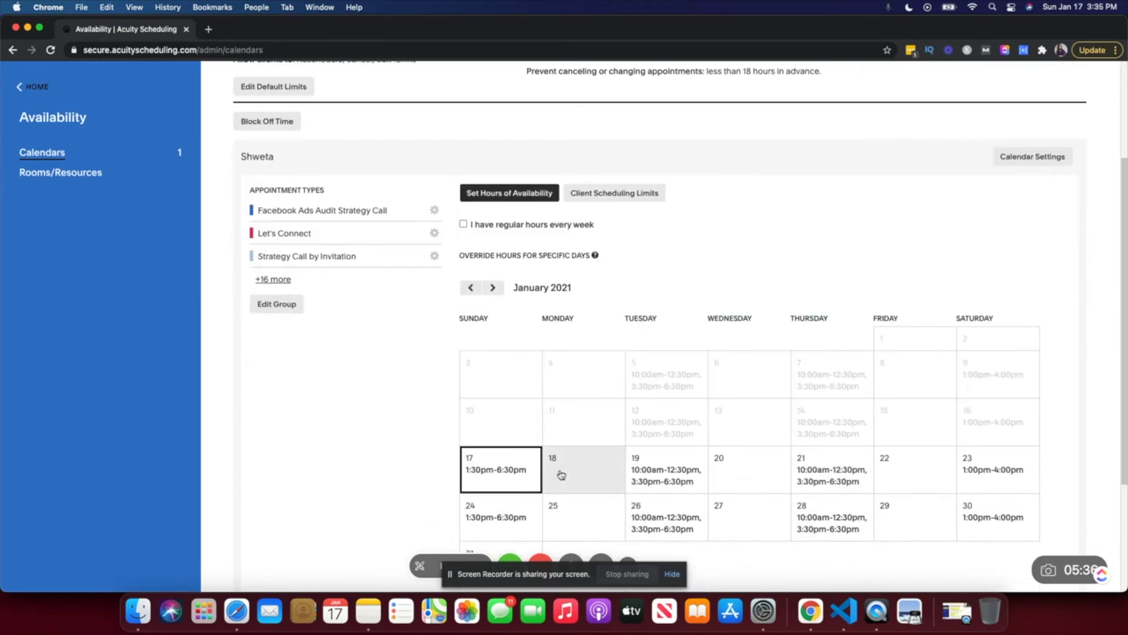
pyautogui.scroll(-1, 552, 449)
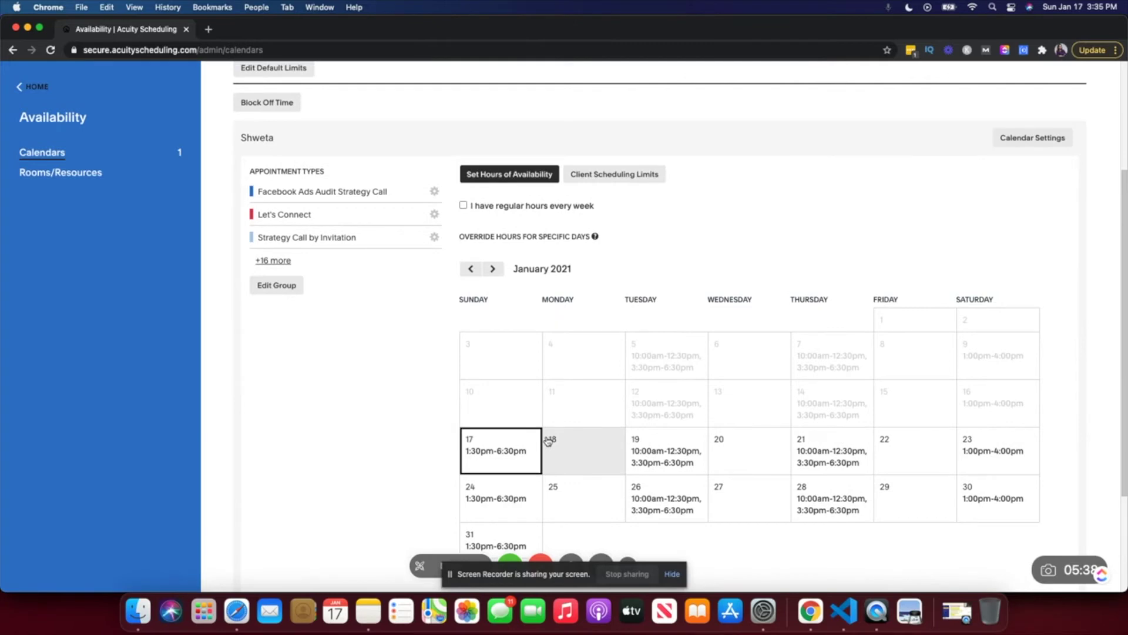
pyautogui.scroll(-1, 548, 440)
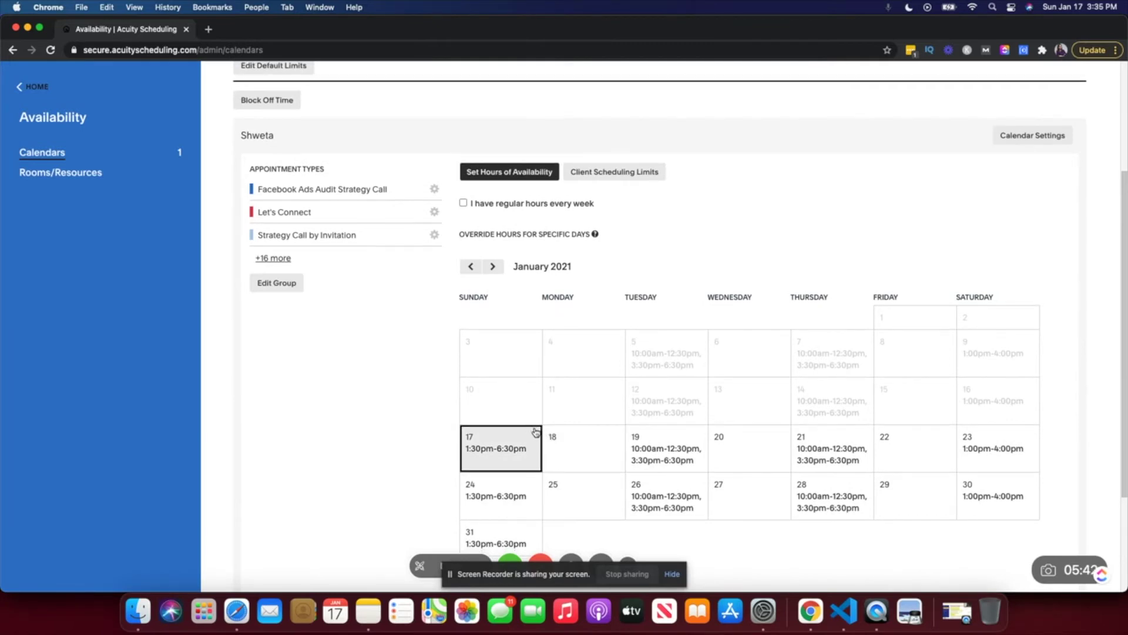
pyautogui.scroll(-1, 535, 433)
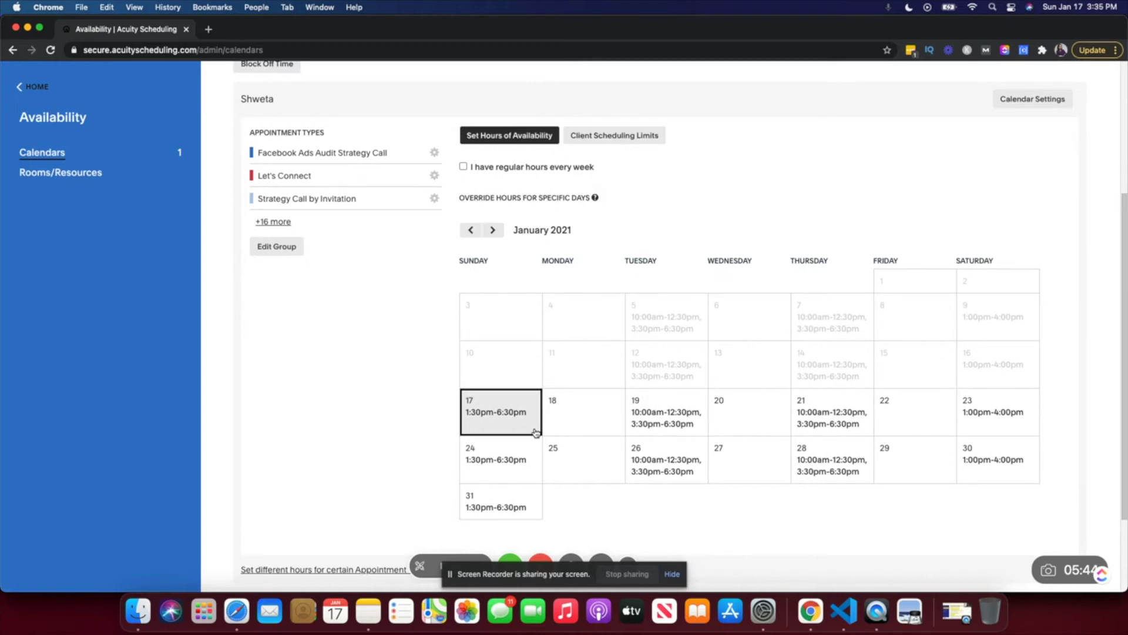
pyautogui.scroll(-1, 535, 433)
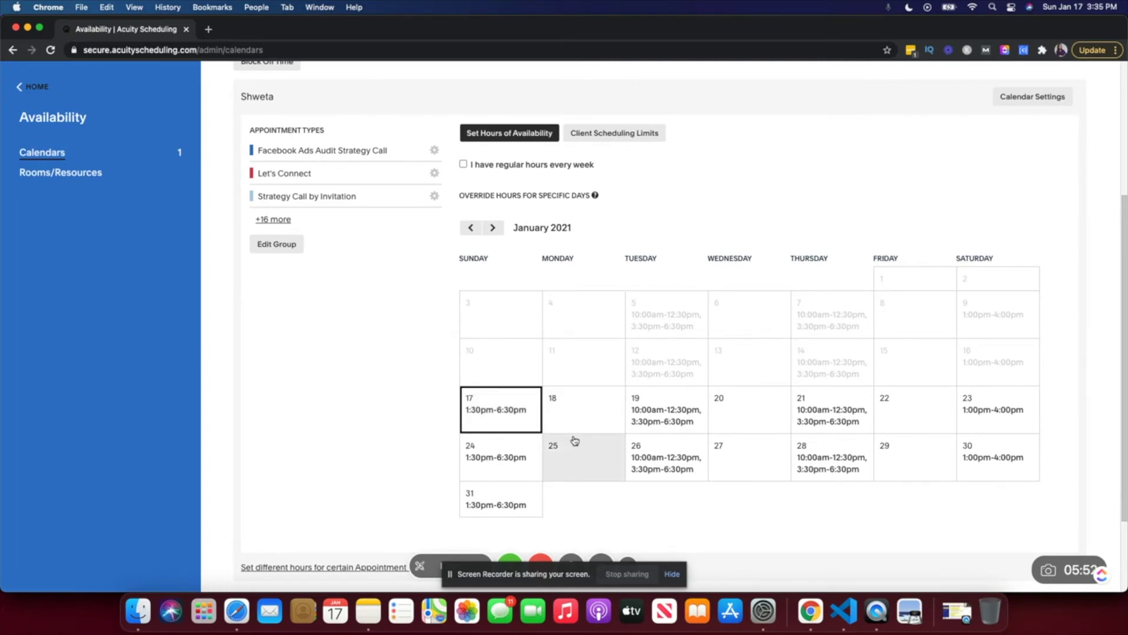
pyautogui.scroll(4, 579, 450)
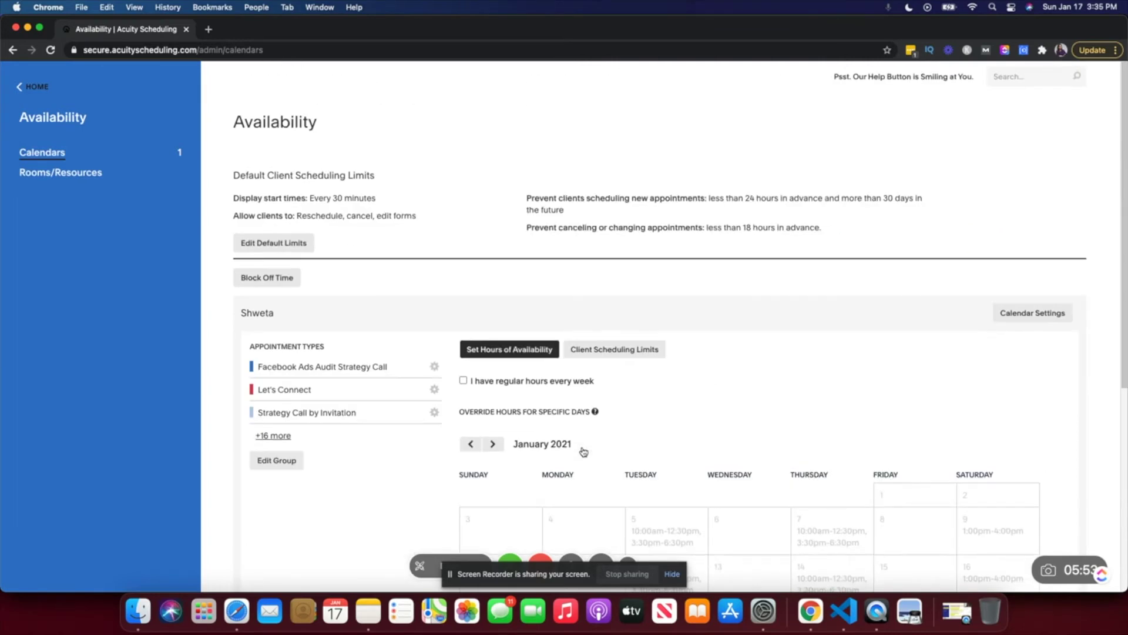
pyautogui.click(37, 88)
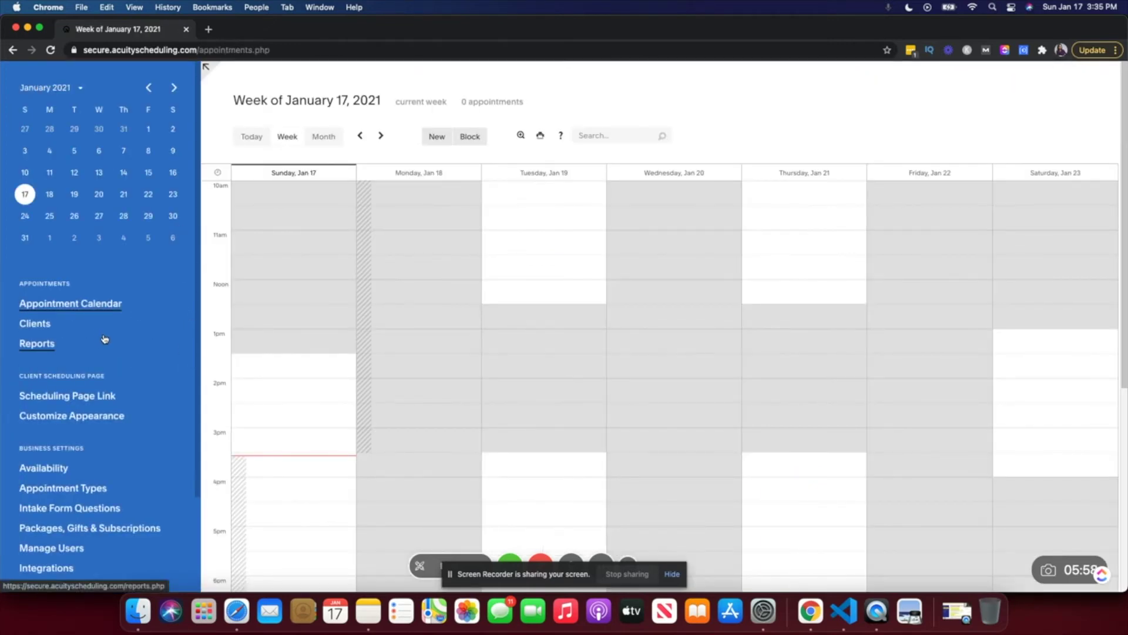
# Step: Open Customize Appearance for the client scheduling page from the Home sidebar
pyautogui.scroll(-2, 106, 341)
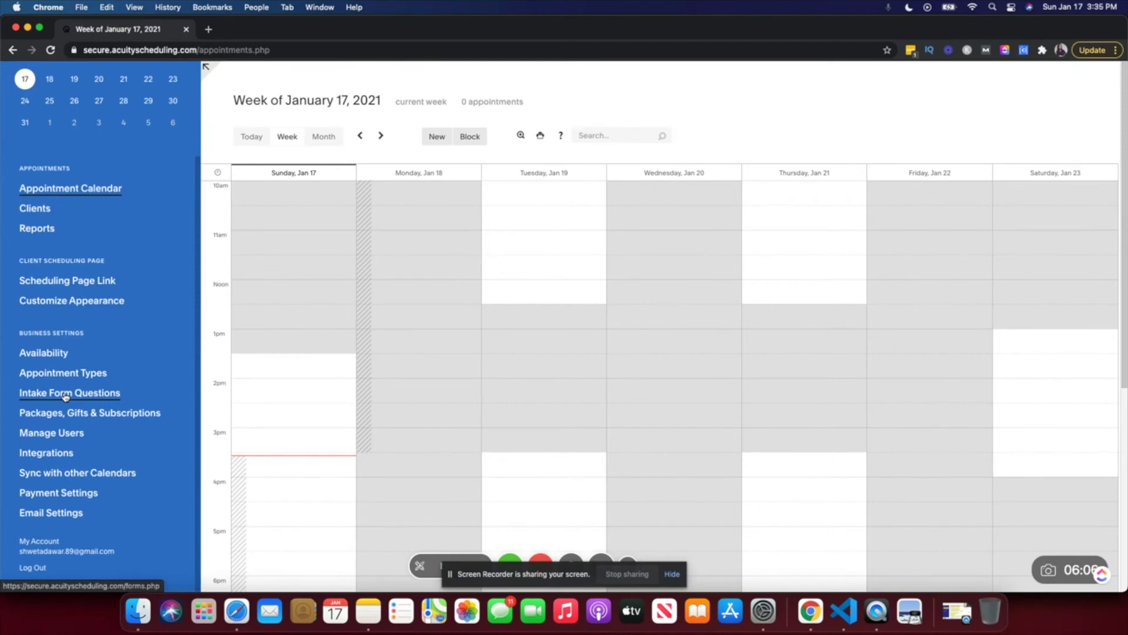
pyautogui.click(99, 302)
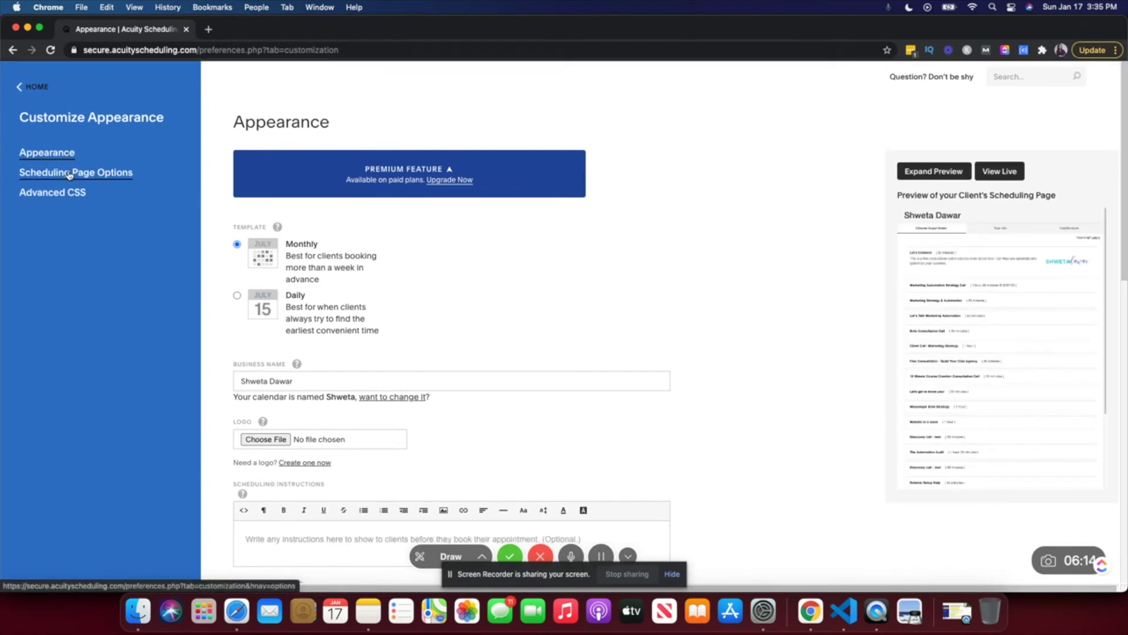
# Step: View Scheduling Page Options, then return to the Appearance settings
pyautogui.click(69, 173)
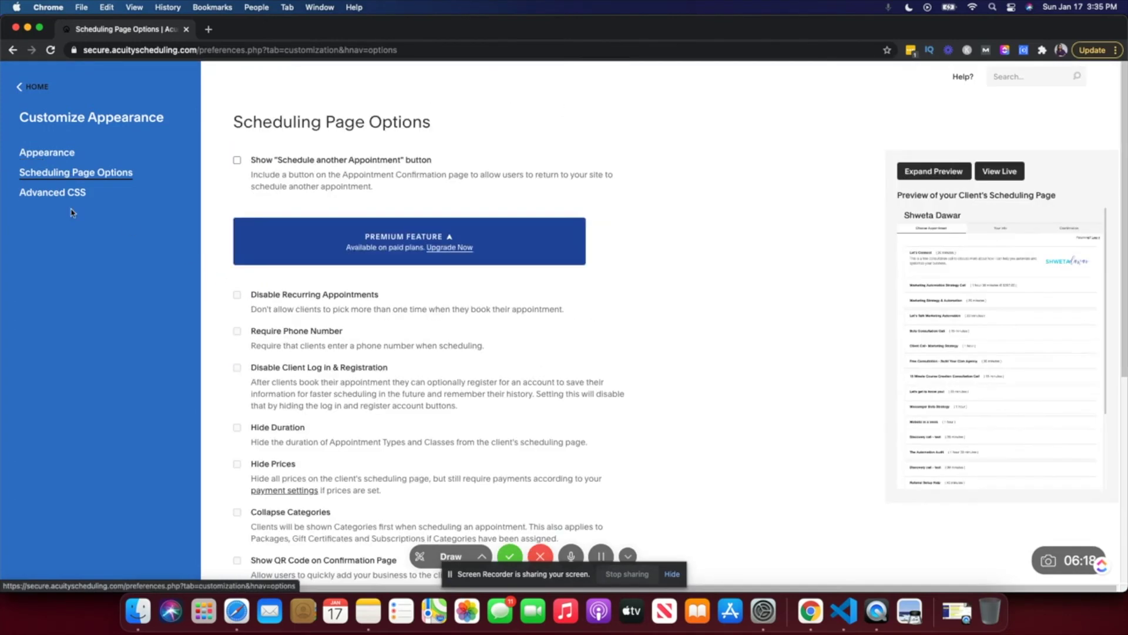
pyautogui.click(60, 157)
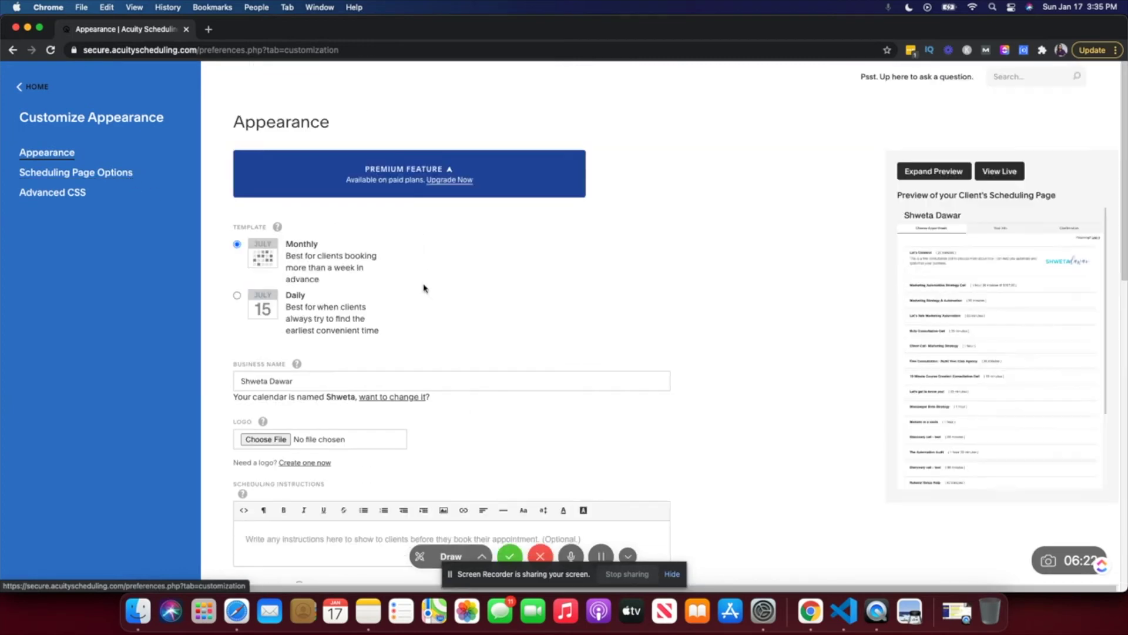
# Step: Go to Payment Settings under Business Settings to see USD currency and PayPal full payment
pyautogui.click(26, 86)
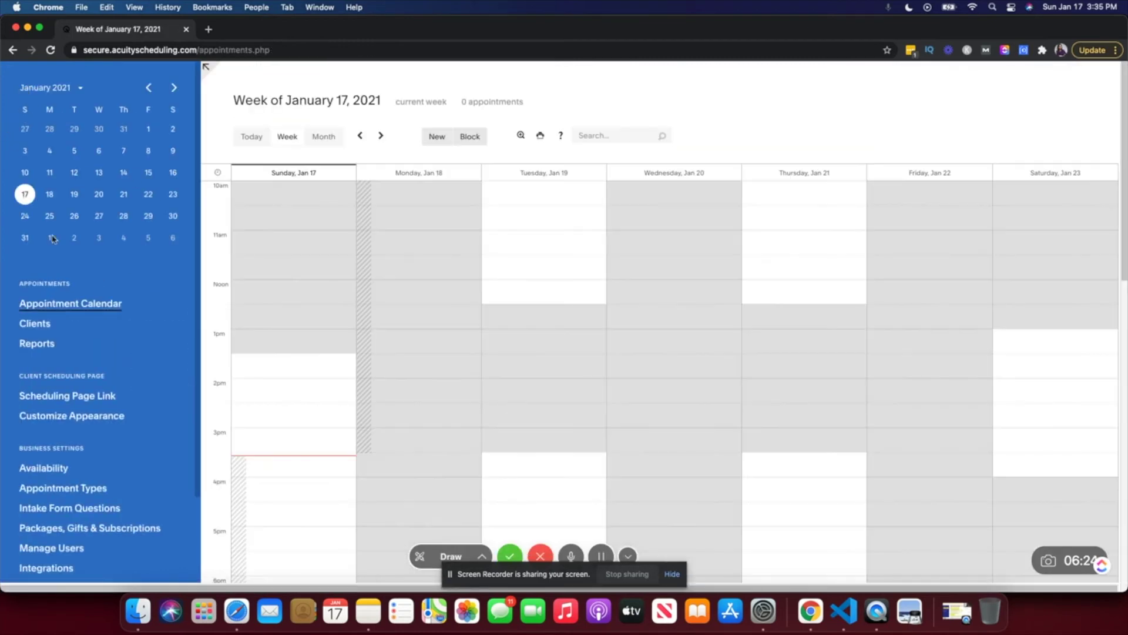
pyautogui.scroll(-4, 95, 336)
pyautogui.scroll(-2, 115, 375)
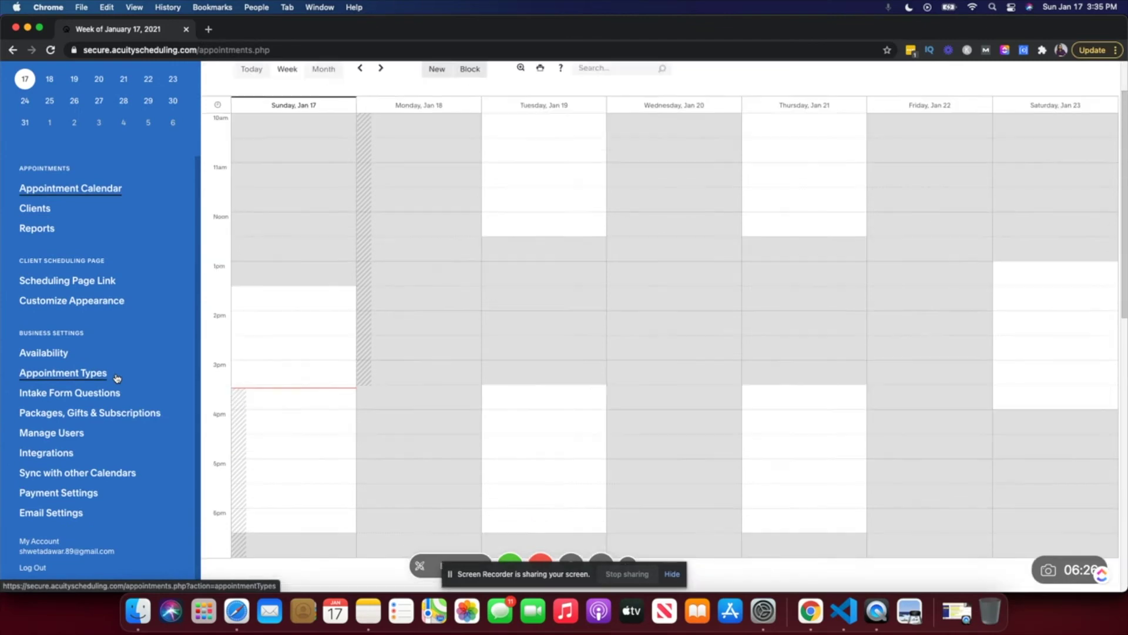
pyautogui.scroll(-1, 75, 512)
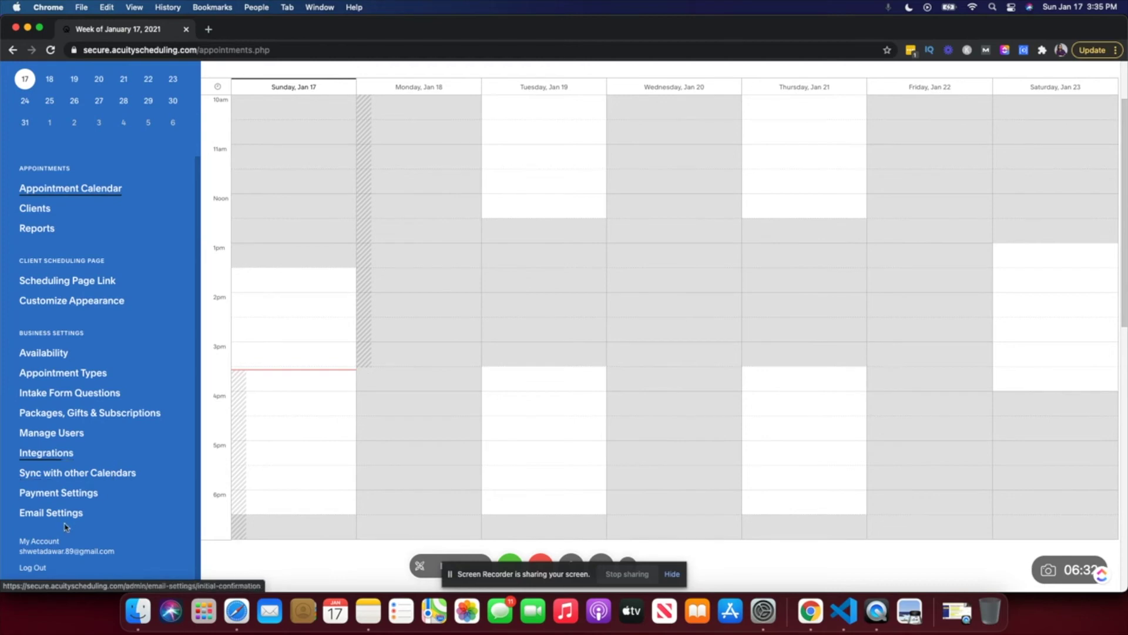
pyautogui.click(51, 496)
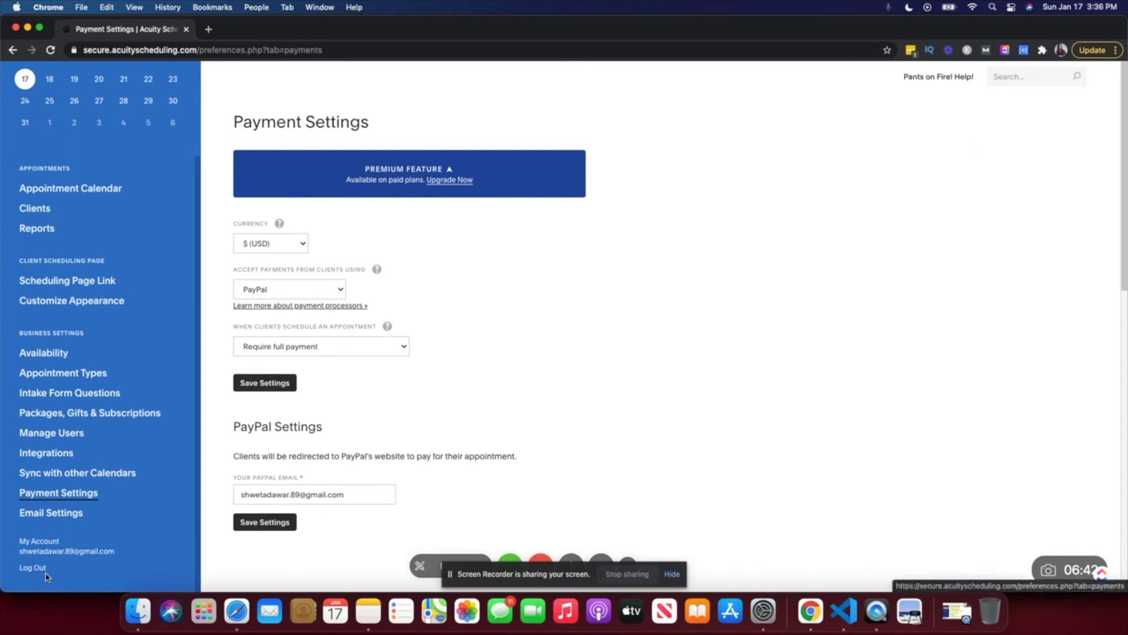
# Step: Set the My Account sidebar colour to Blue after trying green, purple and dark grey
pyautogui.click(40, 548)
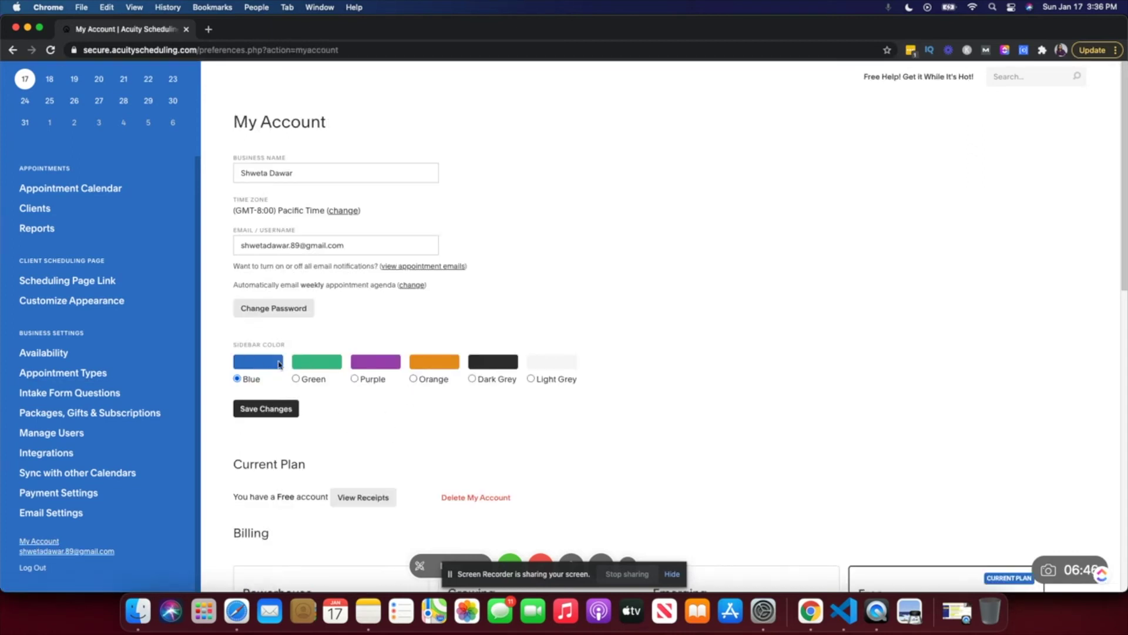
pyautogui.scroll(-1, 435, 446)
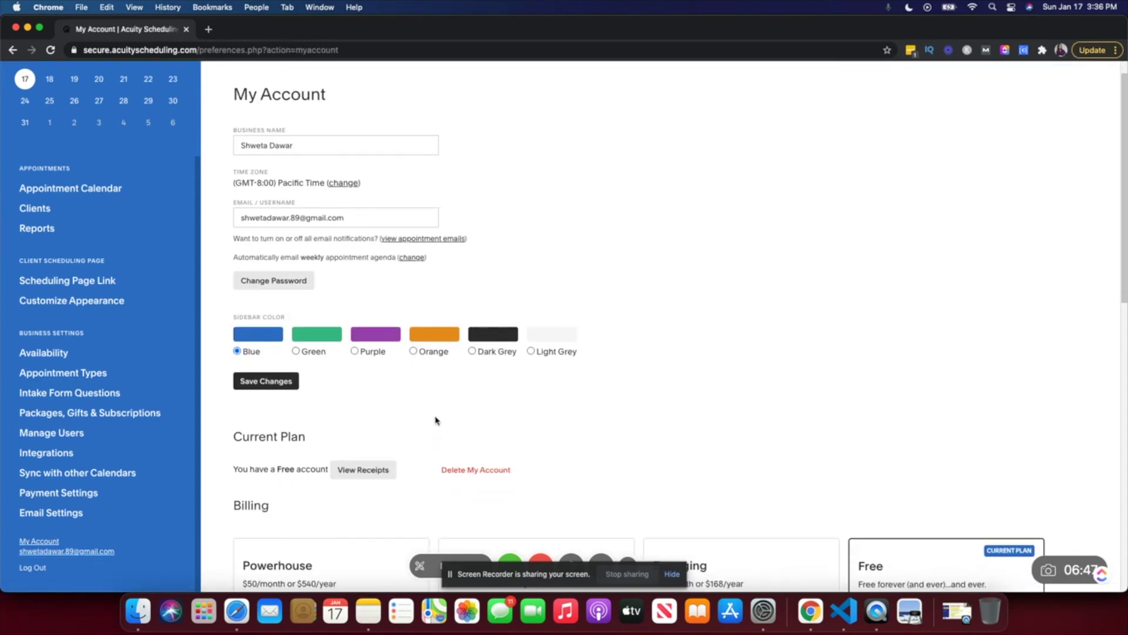
pyautogui.click(296, 351)
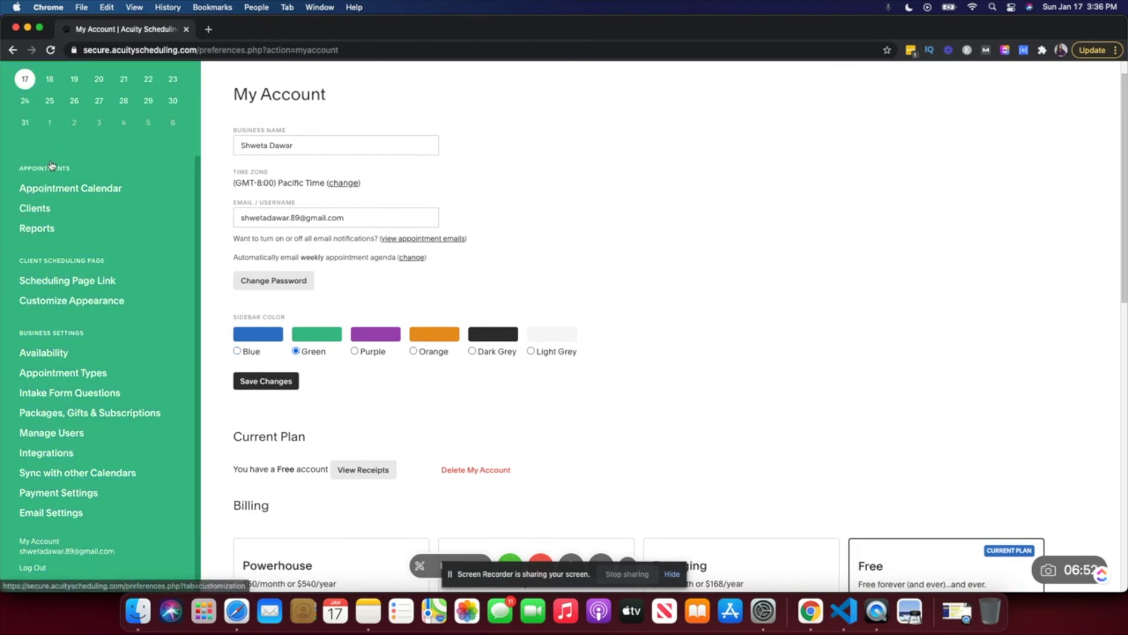
pyautogui.click(354, 352)
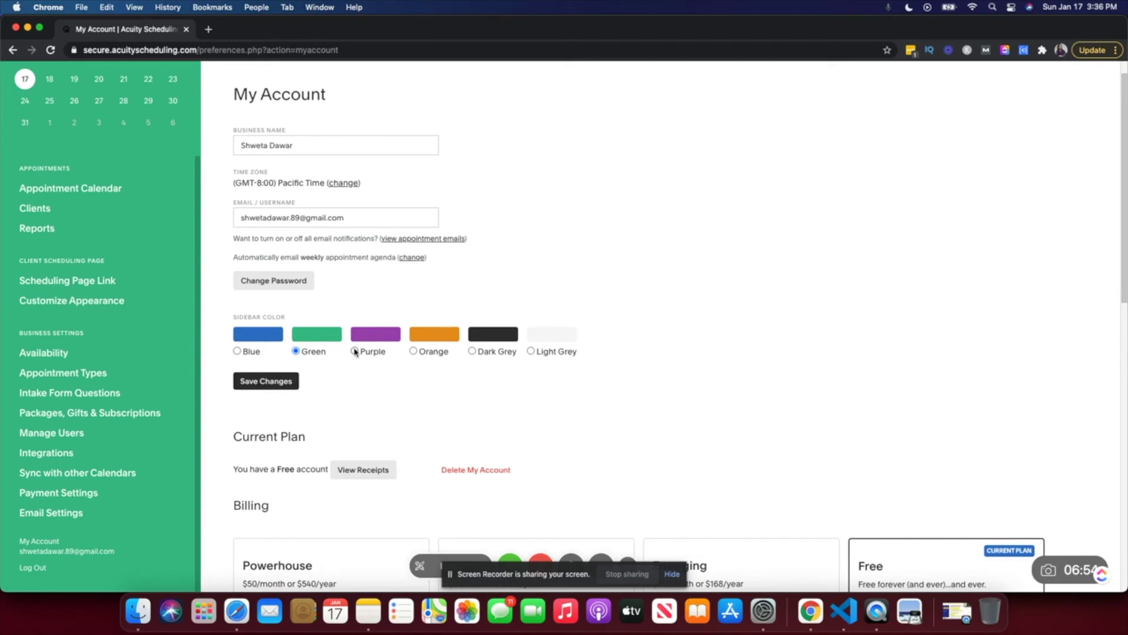
pyautogui.click(473, 351)
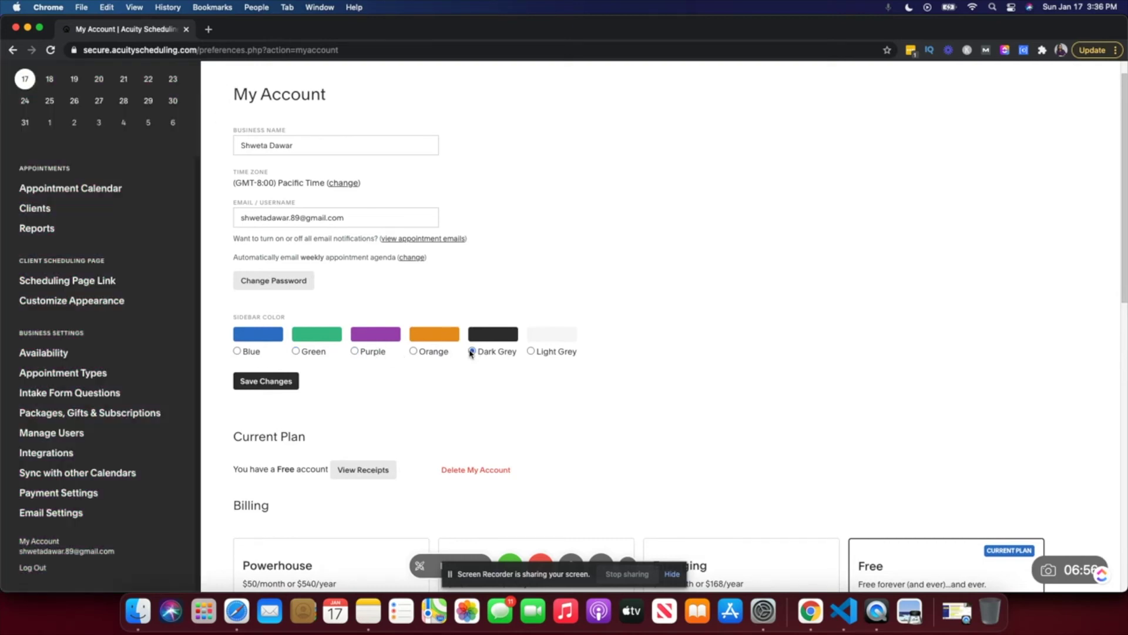
pyautogui.click(237, 352)
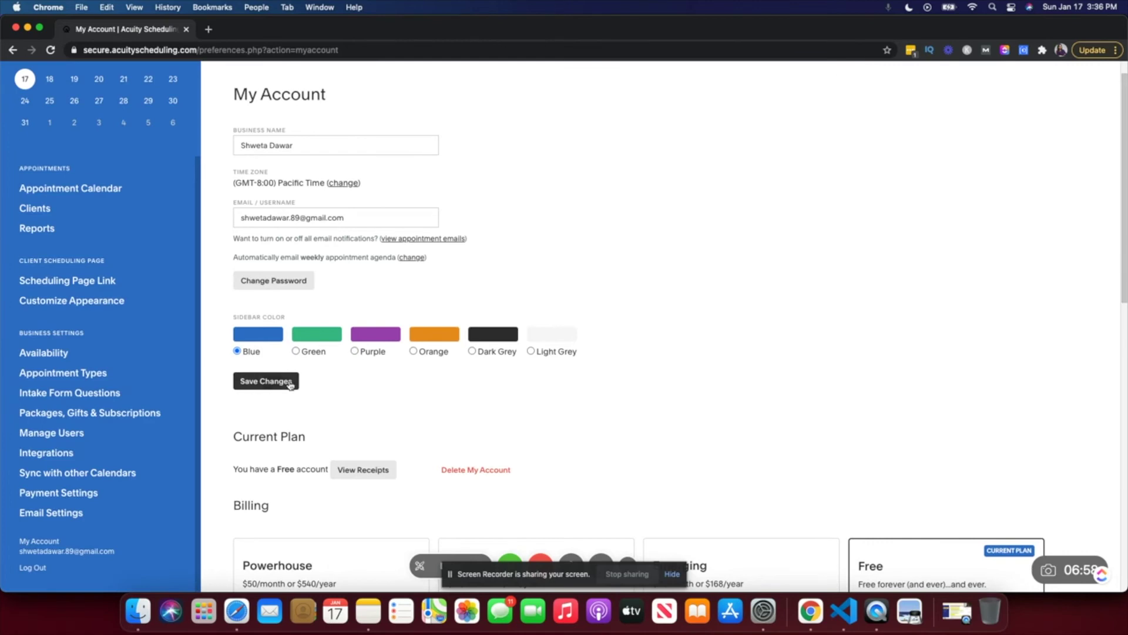
# Step: Review the Billing plans and paid-plan Advanced Features sections of My Account
pyautogui.scroll(-1, 299, 375)
pyautogui.scroll(-5, 300, 374)
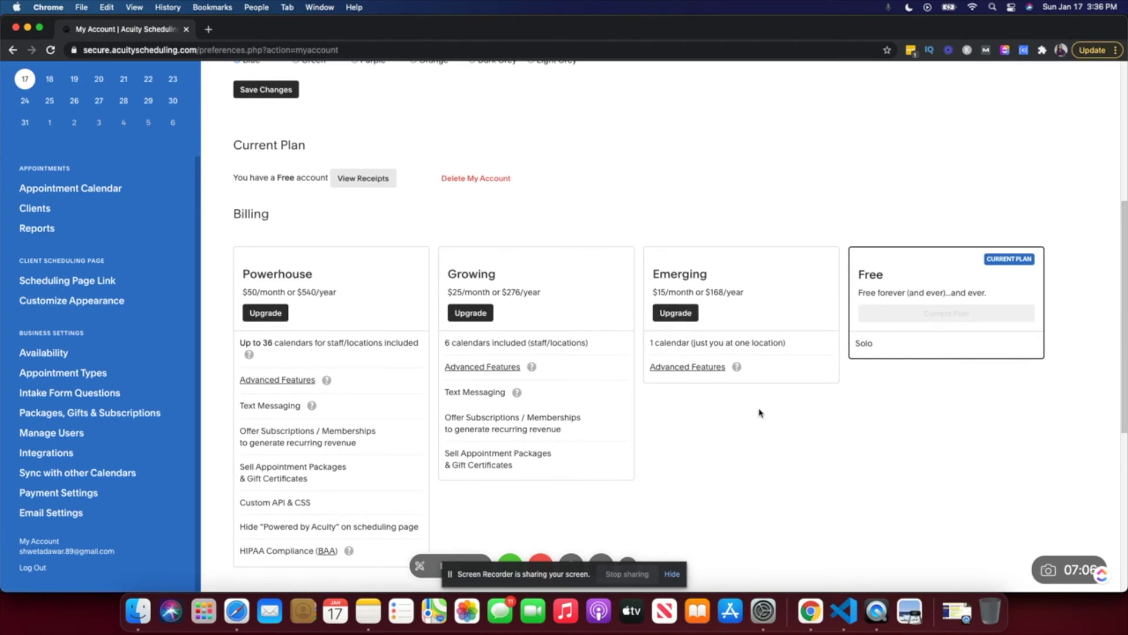
pyautogui.scroll(-4, 759, 414)
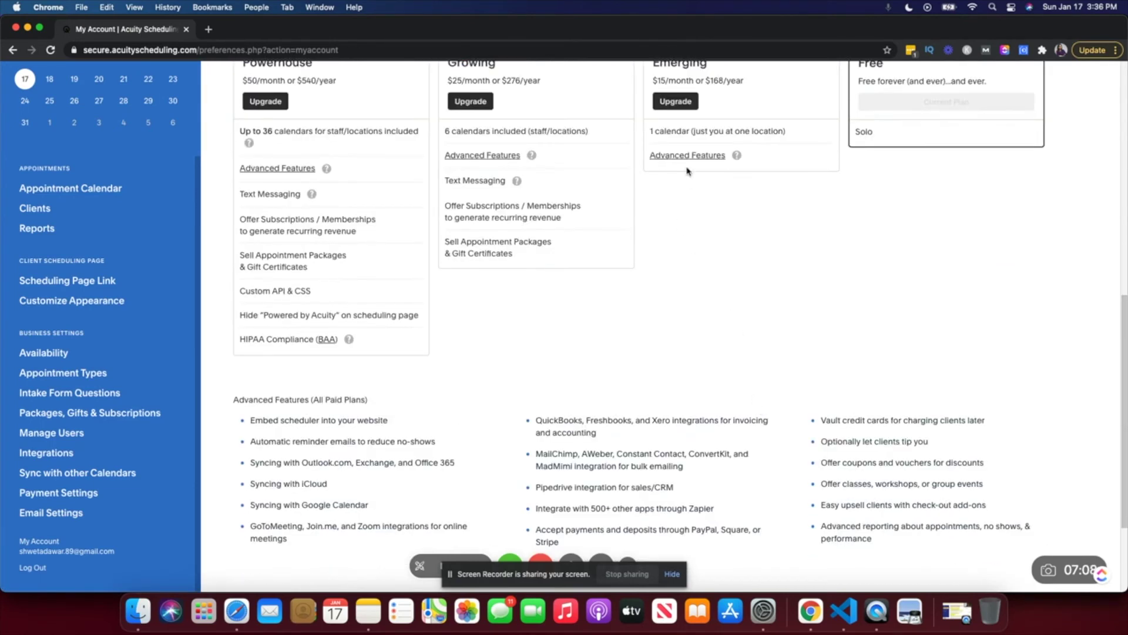
pyautogui.scroll(-2, 637, 311)
pyautogui.scroll(2, 75, 511)
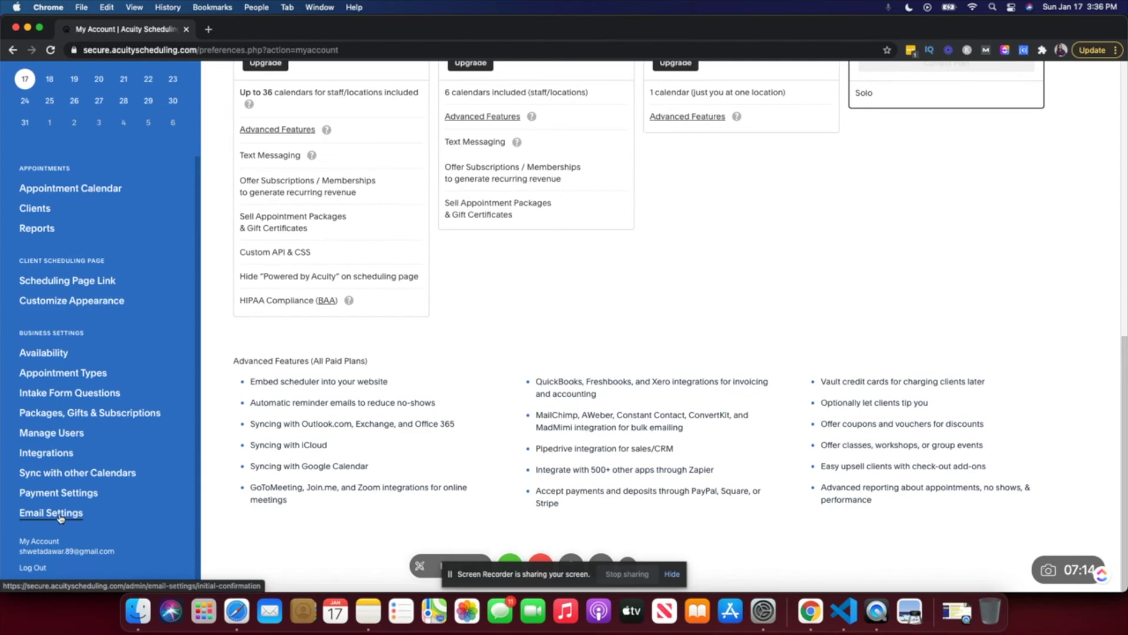
pyautogui.click(60, 515)
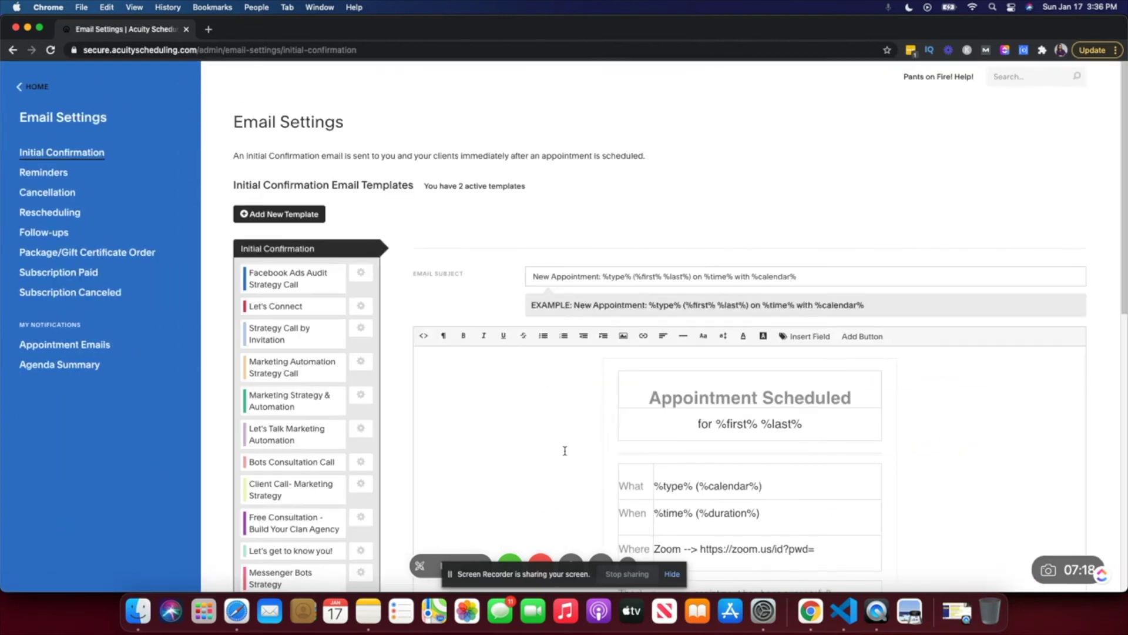
# Step: Read through the Initial Confirmation email template, including its thank-you paragraph
pyautogui.scroll(-5, 545, 435)
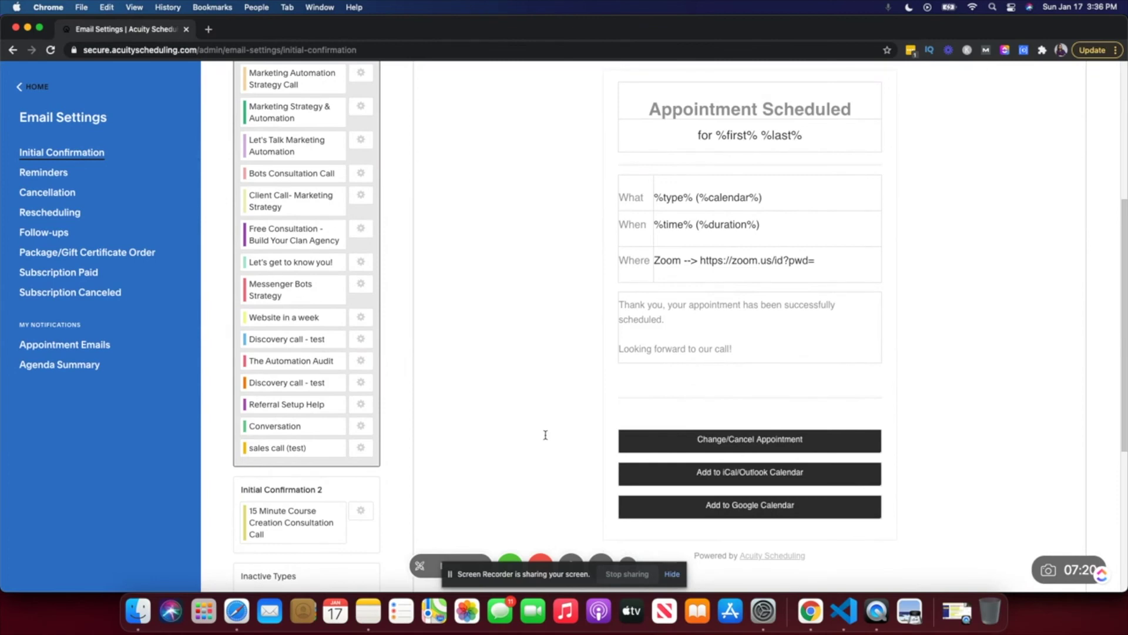
pyautogui.scroll(5, 546, 435)
pyautogui.scroll(-8, 543, 434)
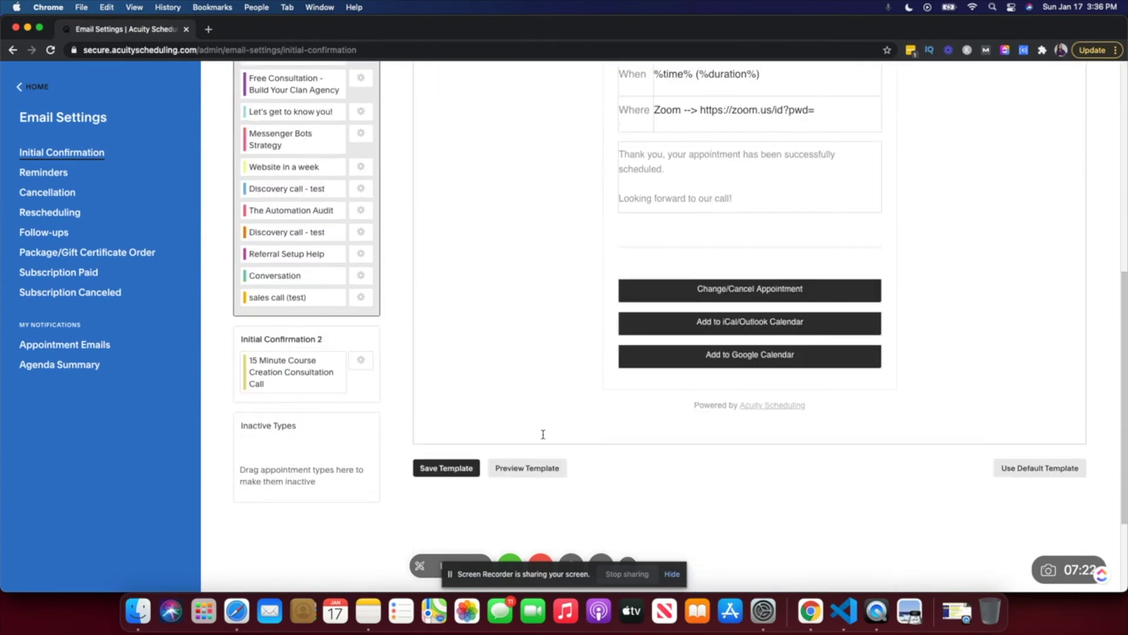
pyautogui.scroll(8, 543, 434)
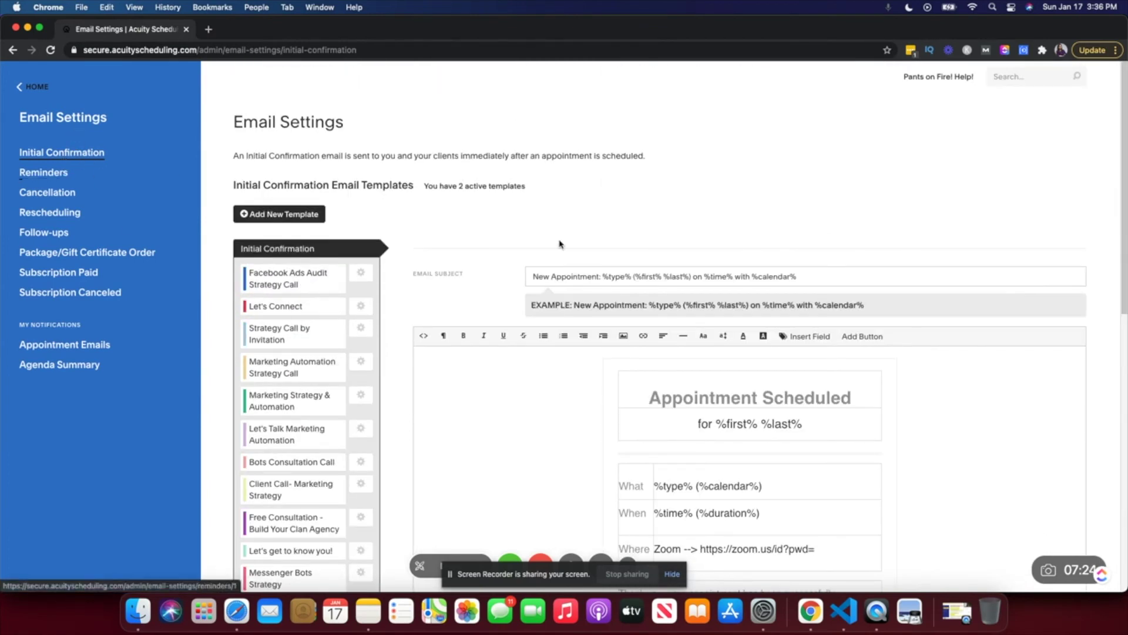
pyautogui.scroll(-4, 740, 486)
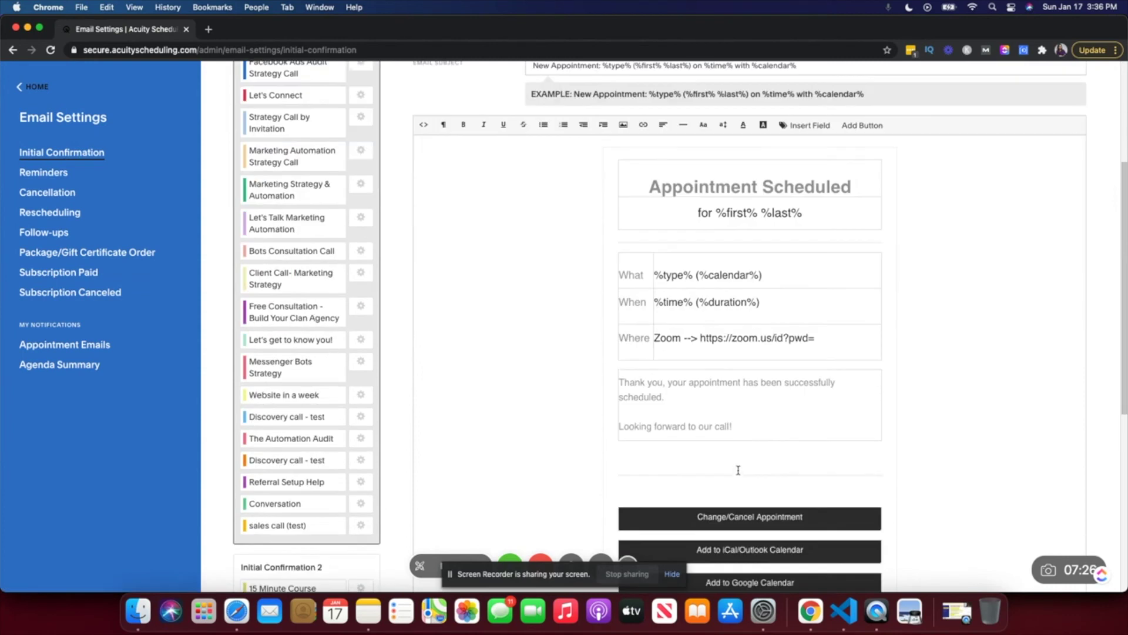
pyautogui.scroll(-7, 738, 470)
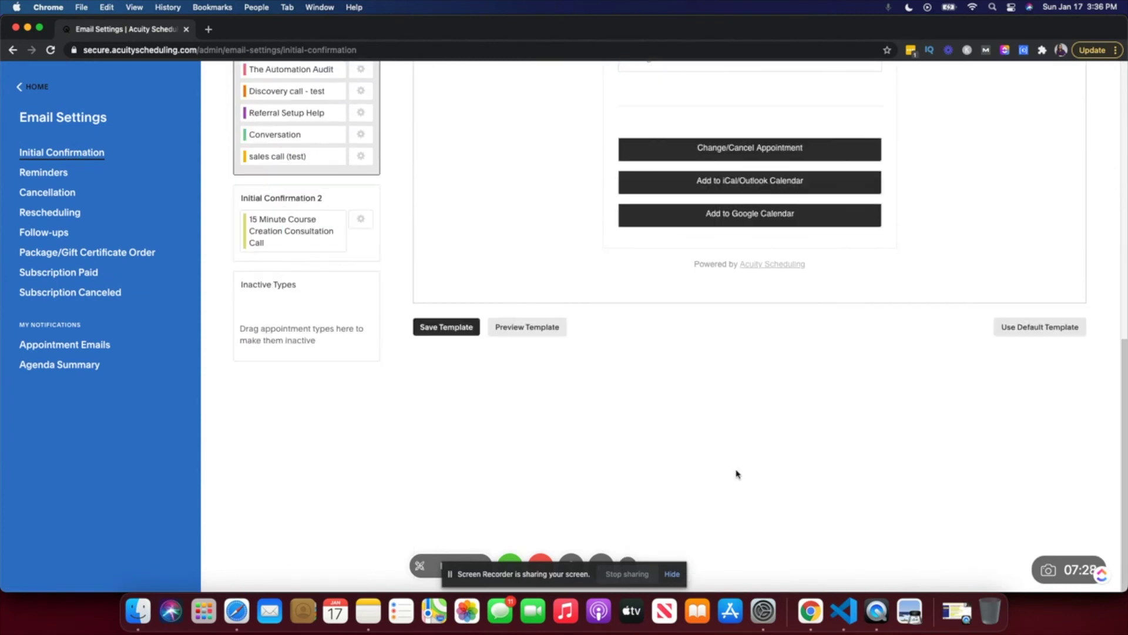
pyautogui.scroll(7, 727, 461)
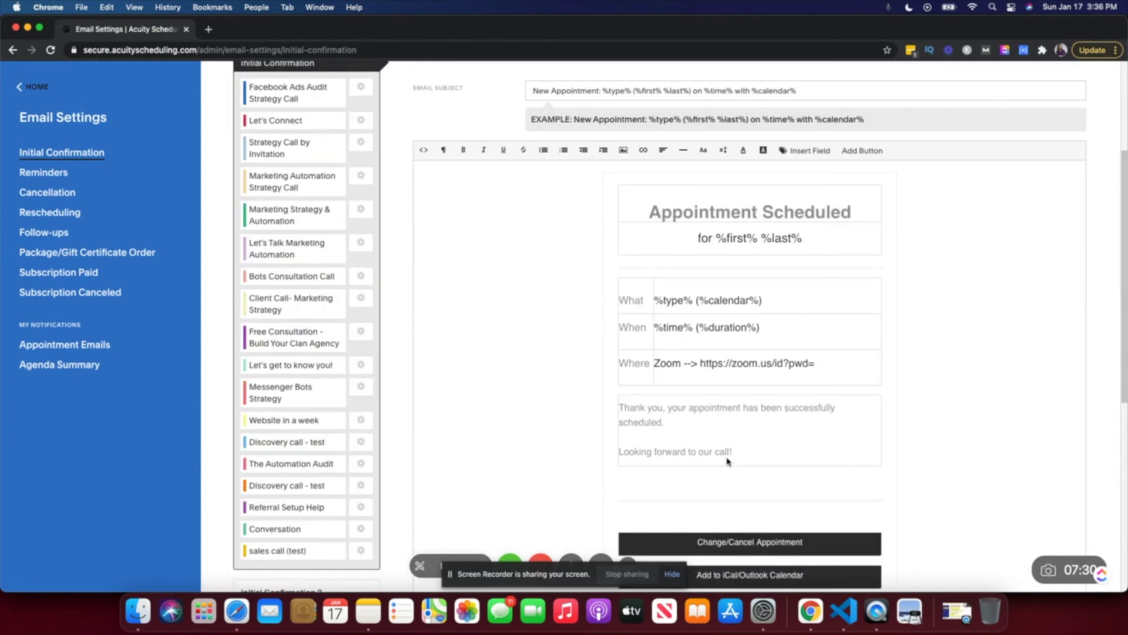
pyautogui.moveTo(684, 418); pyautogui.dragTo(620, 418)
pyautogui.click(684, 417)
# Step: Finish reviewing the template and return to the January 17, 2021 appointment calendar
pyautogui.scroll(1, 746, 445)
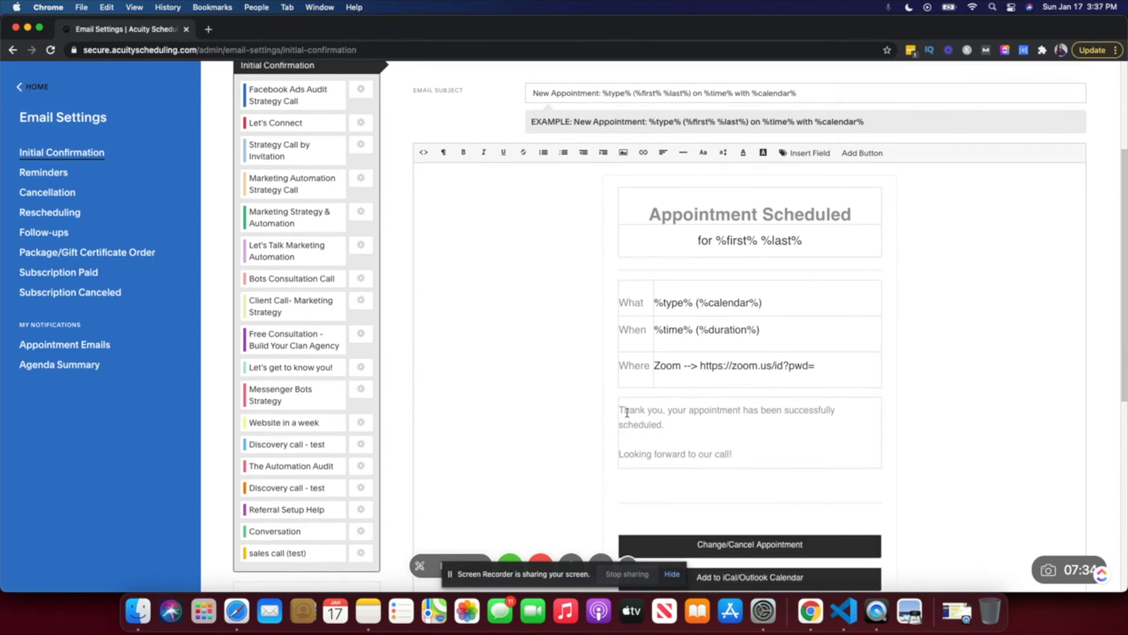
pyautogui.scroll(-1, 678, 423)
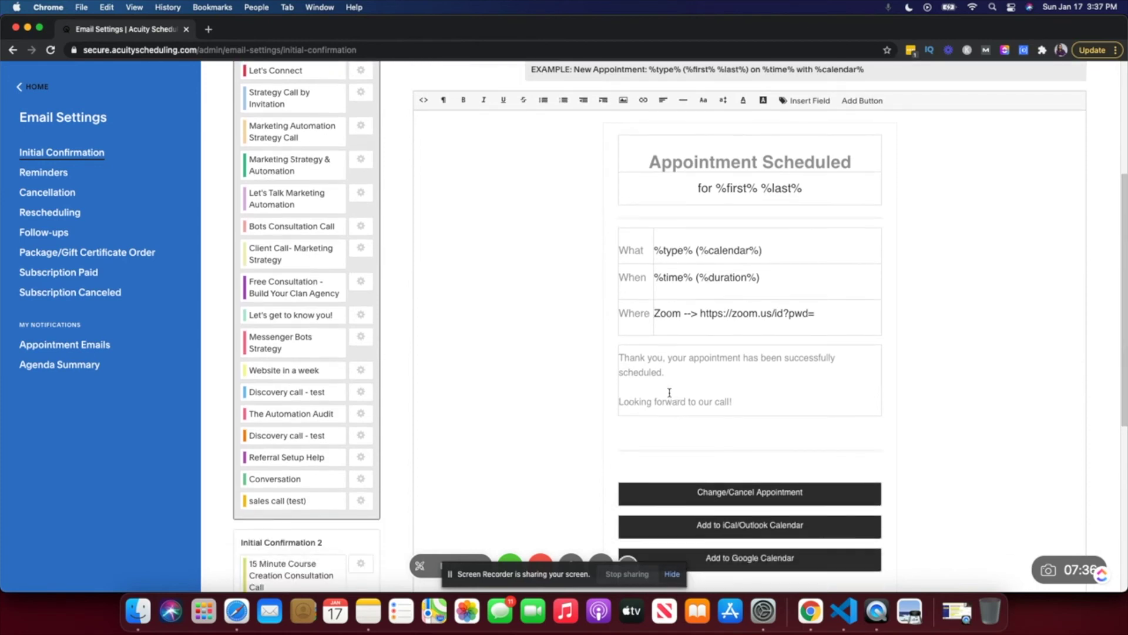
pyautogui.scroll(-3, 698, 369)
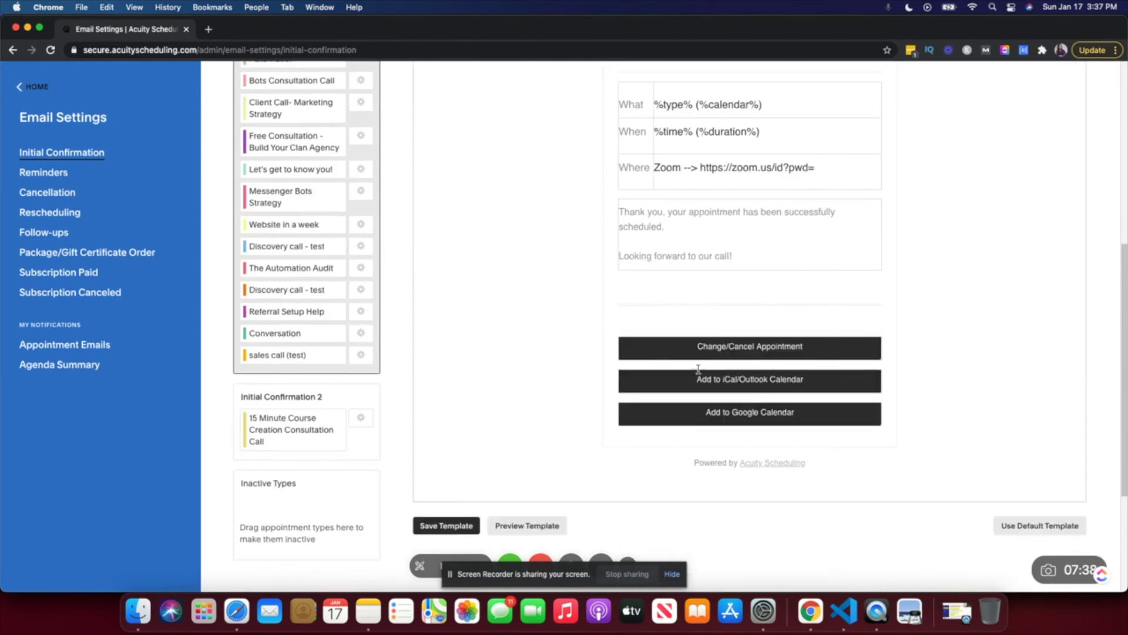
pyautogui.scroll(-4, 676, 486)
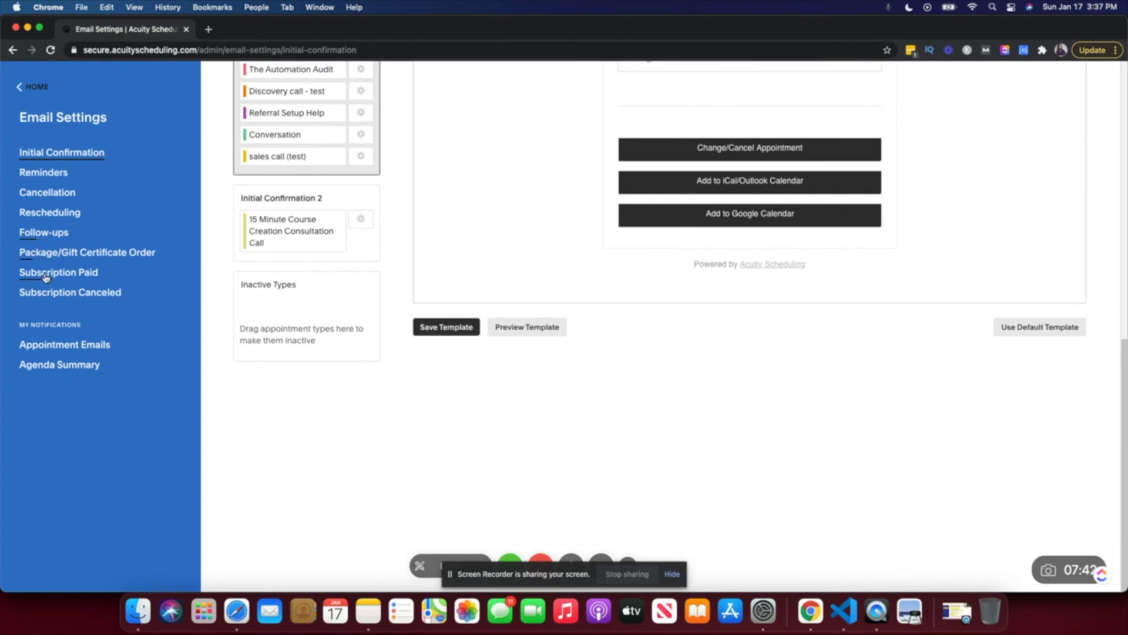
pyautogui.scroll(1, 45, 278)
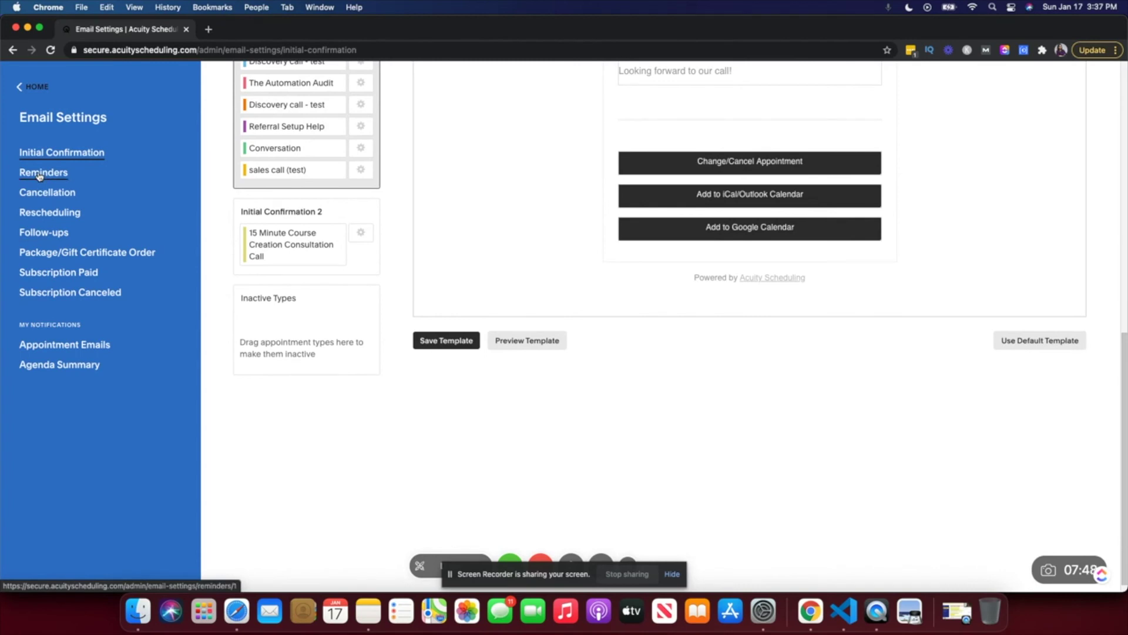
pyautogui.click(33, 87)
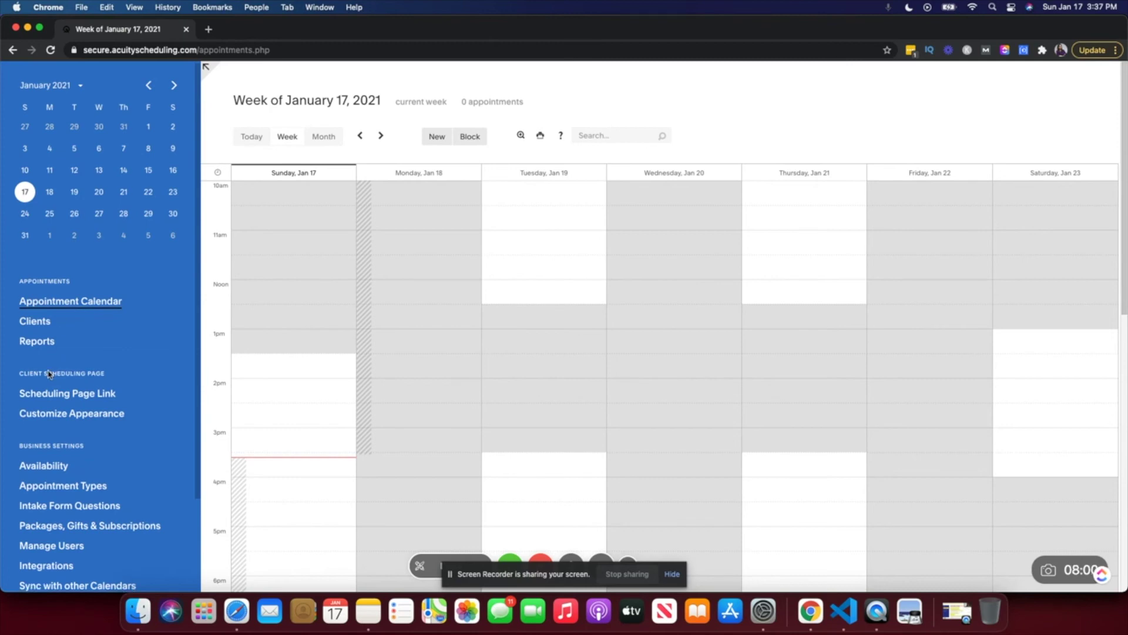
# Step: Check the week's calendar for the open Sunday afternoon slots, then go to Appointment Types
pyautogui.scroll(-3, 57, 377)
pyautogui.scroll(-5, 50, 375)
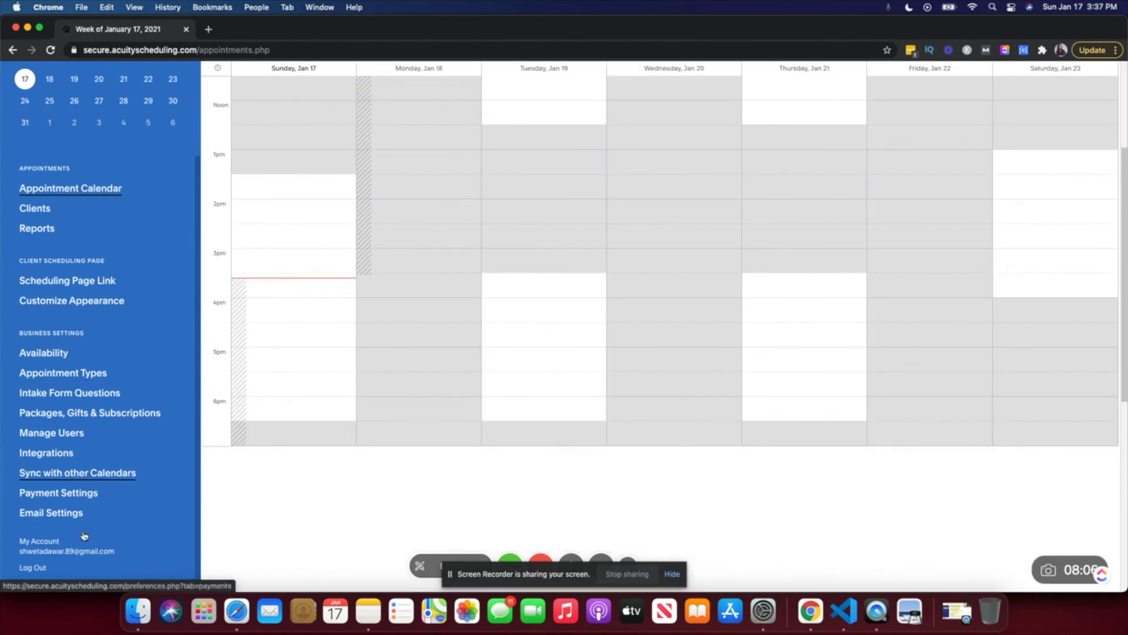
pyautogui.scroll(3, 83, 477)
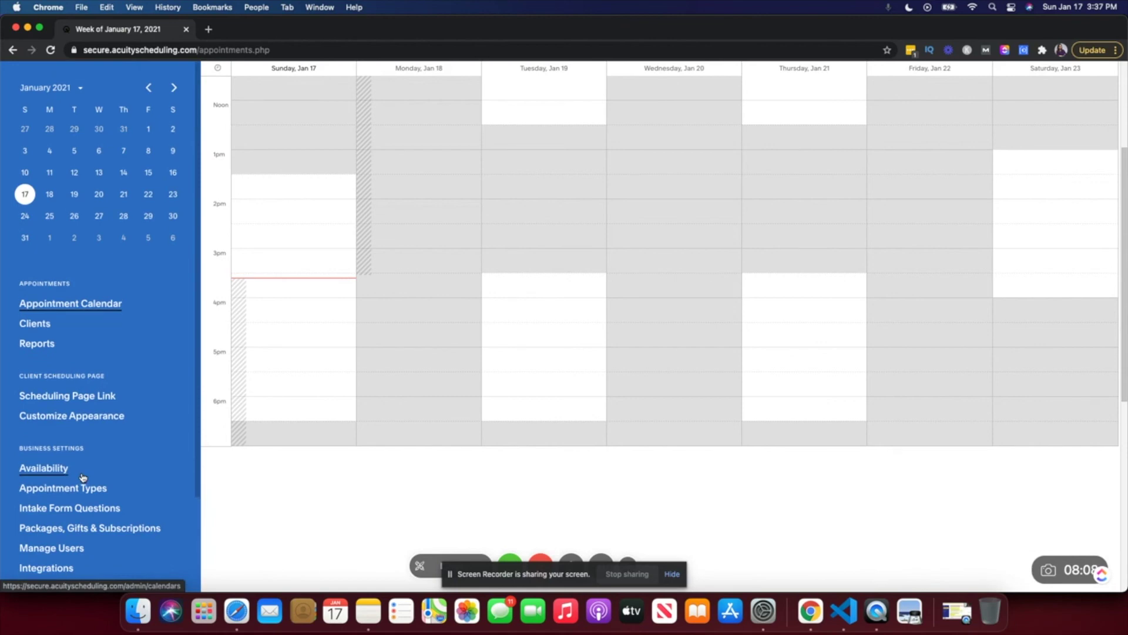
pyautogui.scroll(4, 394, 412)
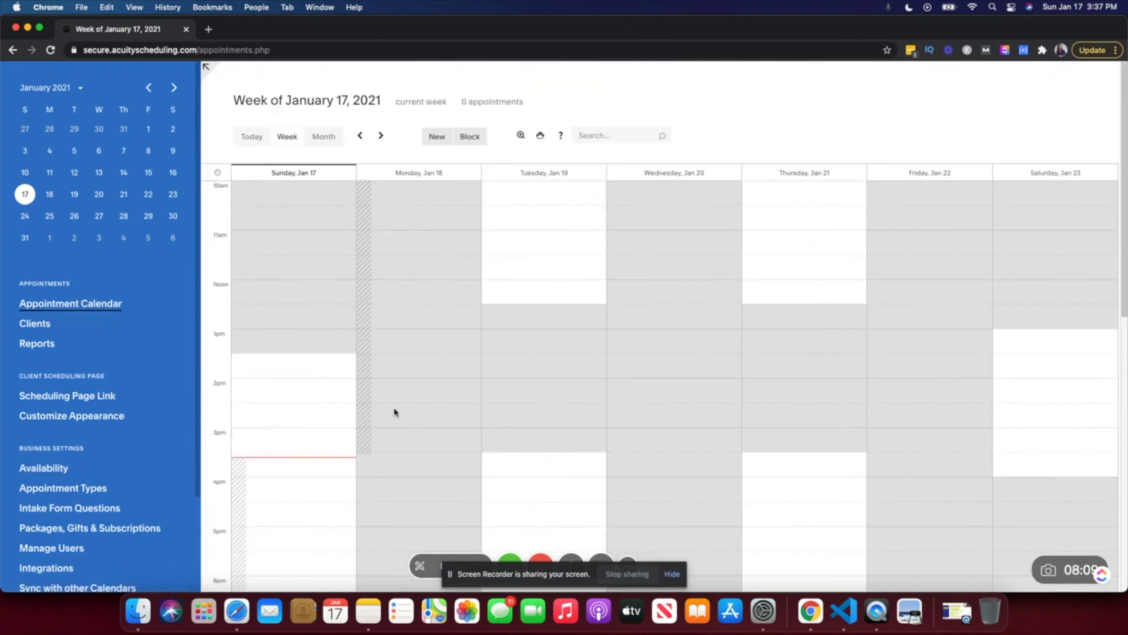
pyautogui.click(51, 489)
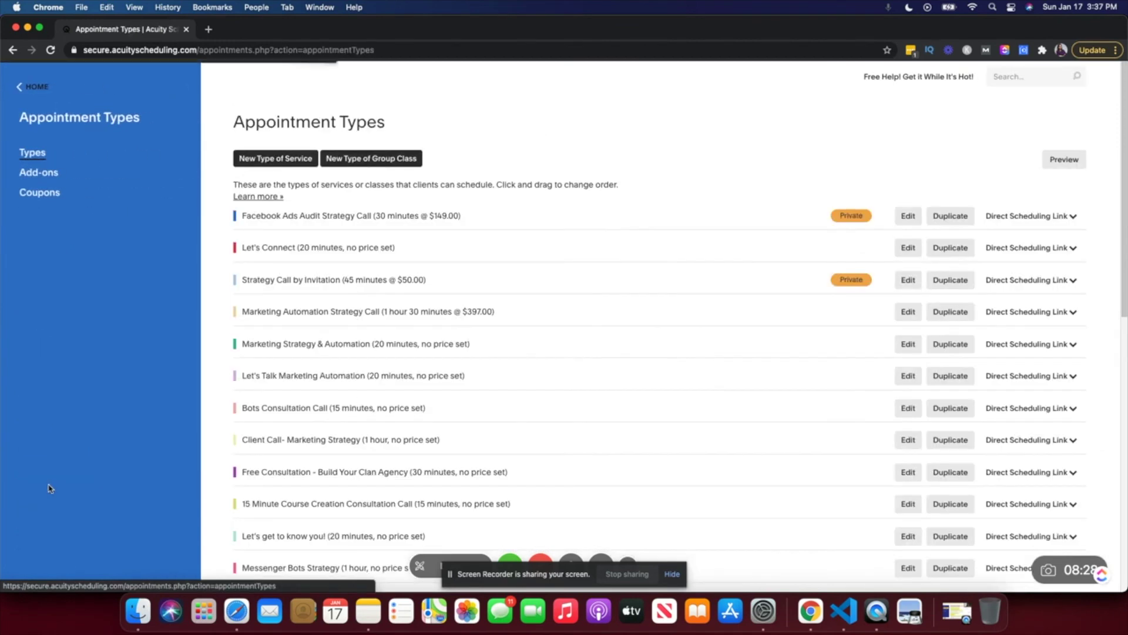
# Step: Copy the sales call (test) link from its Direct Scheduling Link dropdown, then return to the list top
pyautogui.scroll(-10, 765, 433)
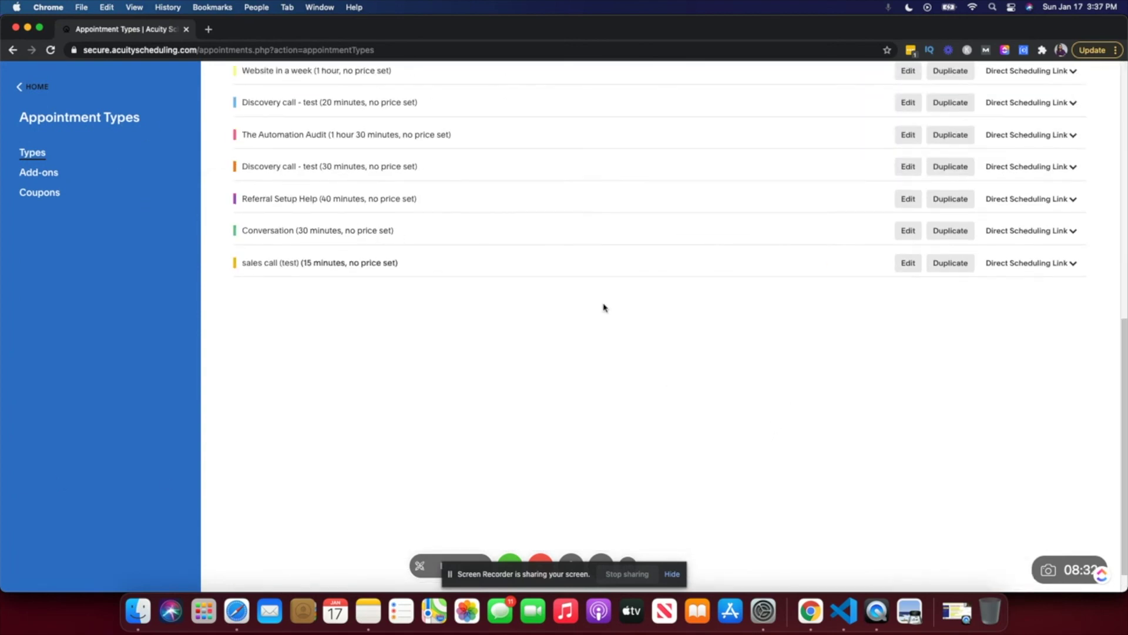
pyautogui.click(1019, 265)
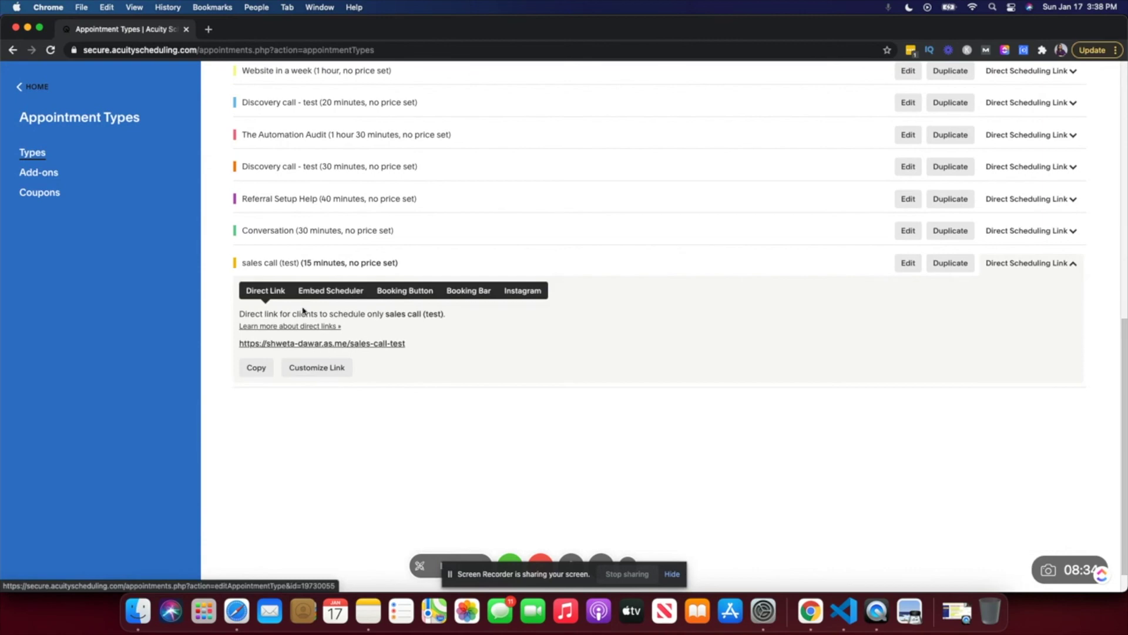
pyautogui.click(256, 369)
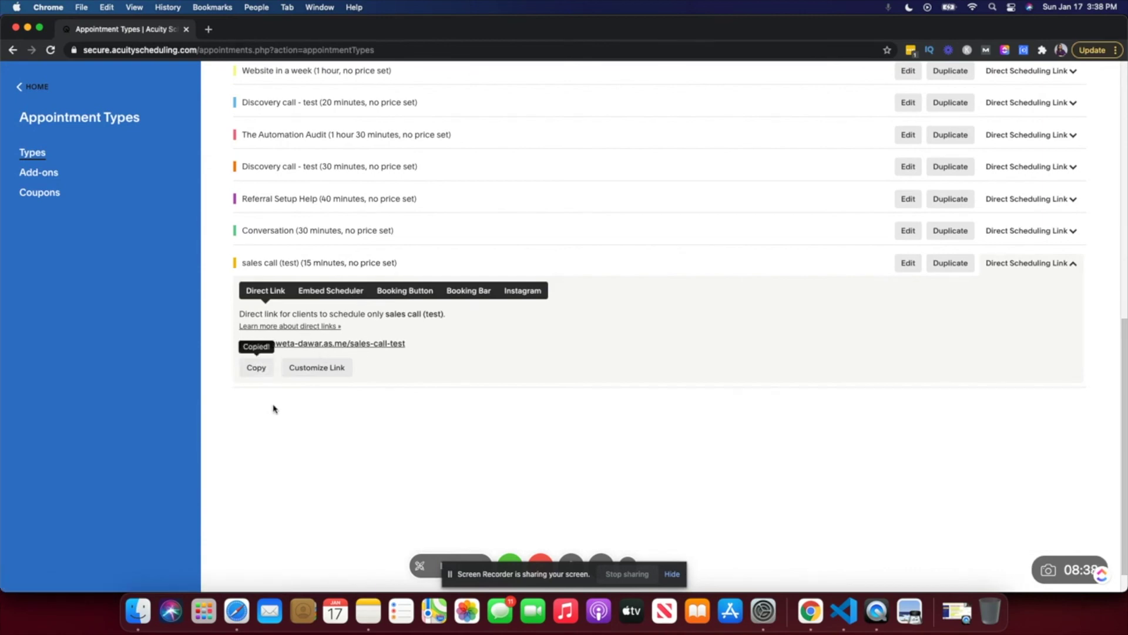
pyautogui.scroll(10, 273, 409)
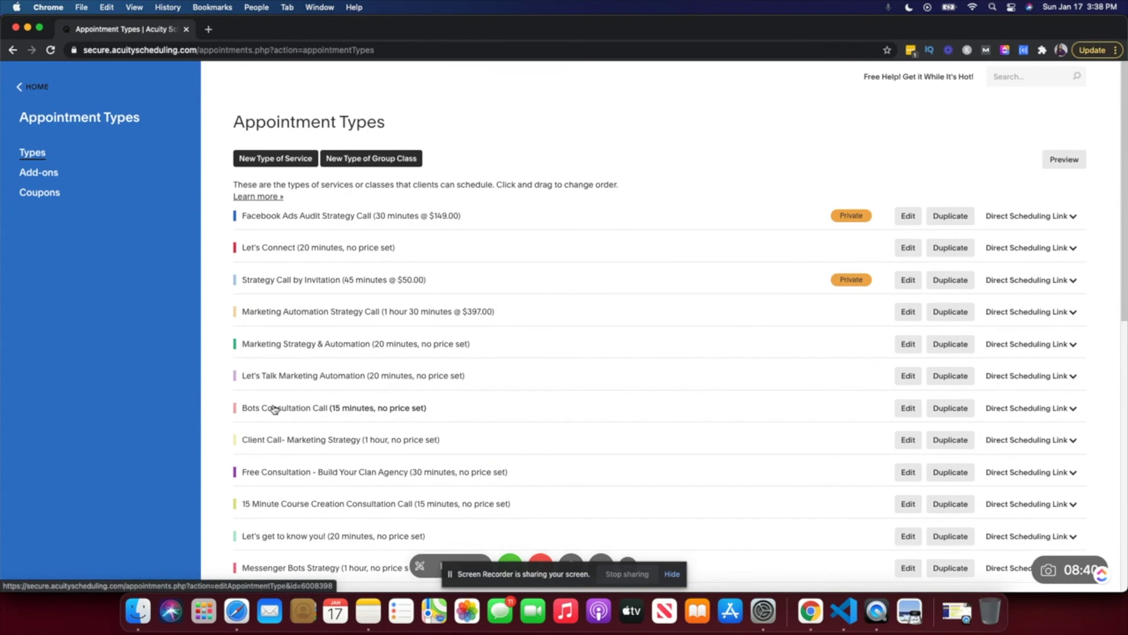